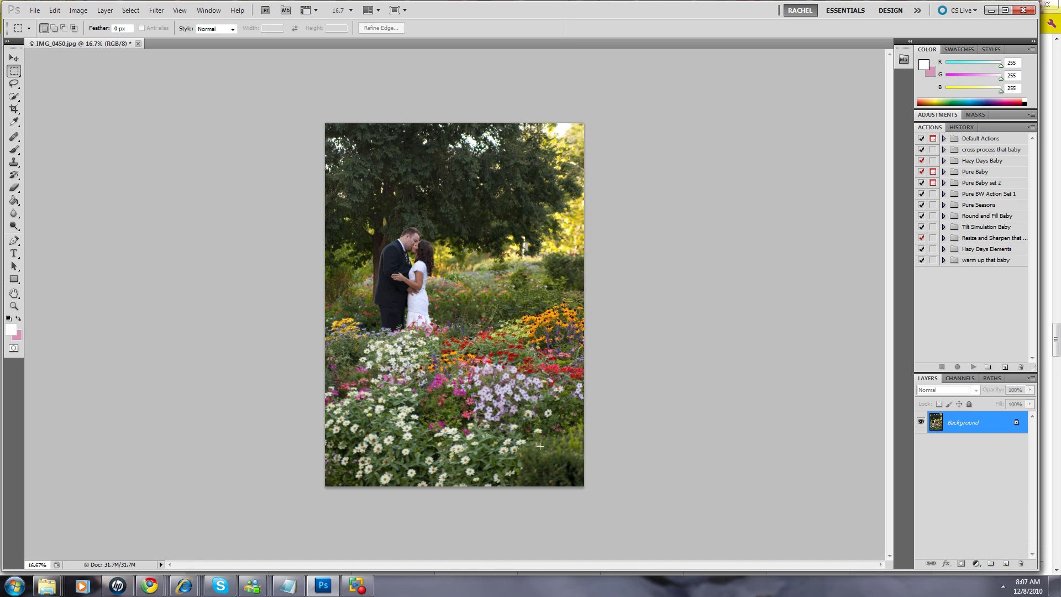
# Step: Expand the Pure Baby set and run the Warm up that baby action
pyautogui.click(945, 173)
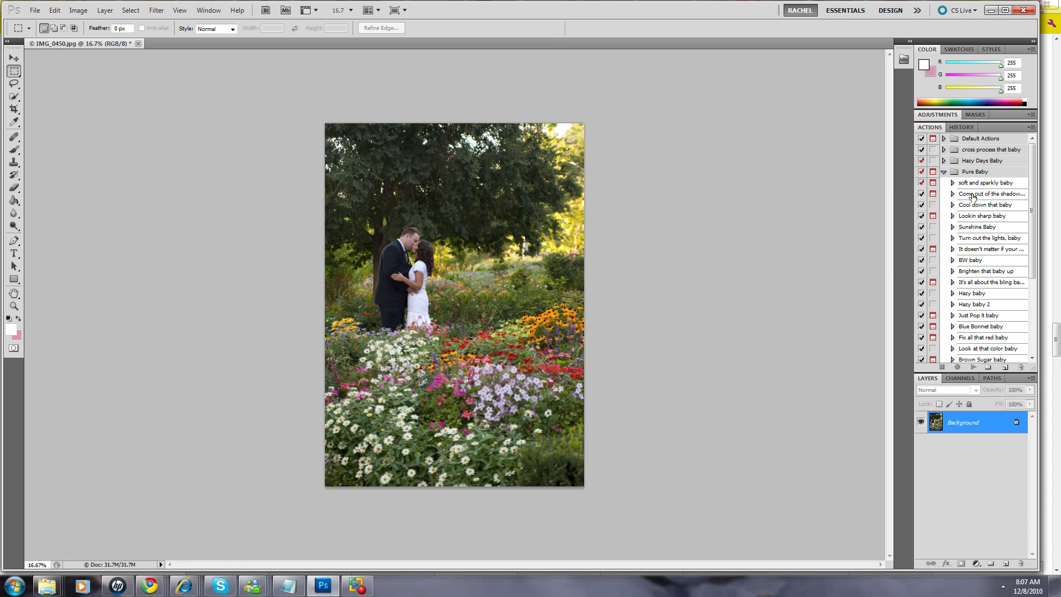
pyautogui.moveTo(1033, 266); pyautogui.dragTo(1033, 287)
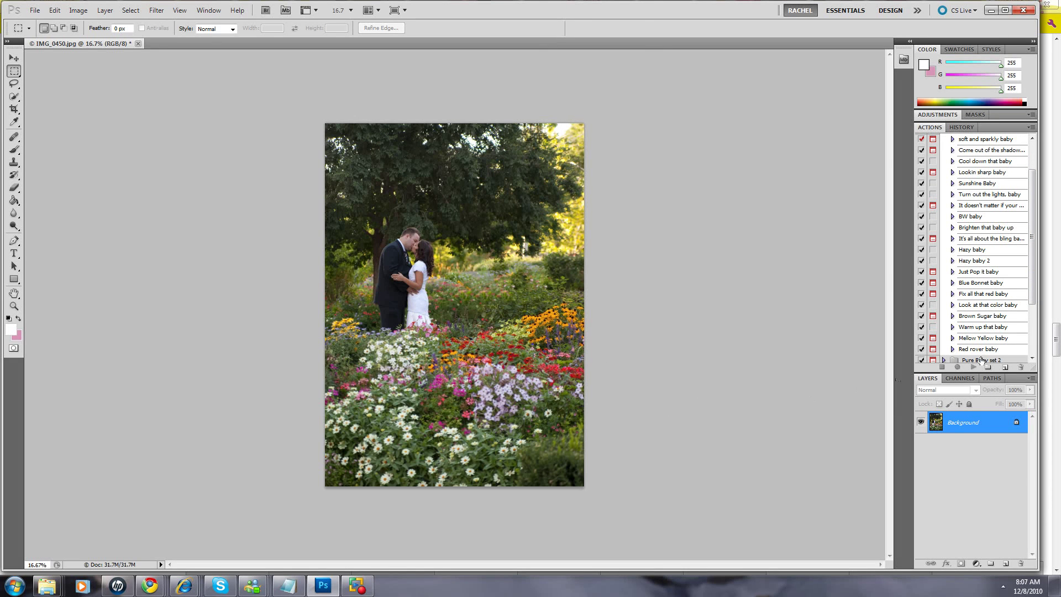
pyautogui.click(986, 327)
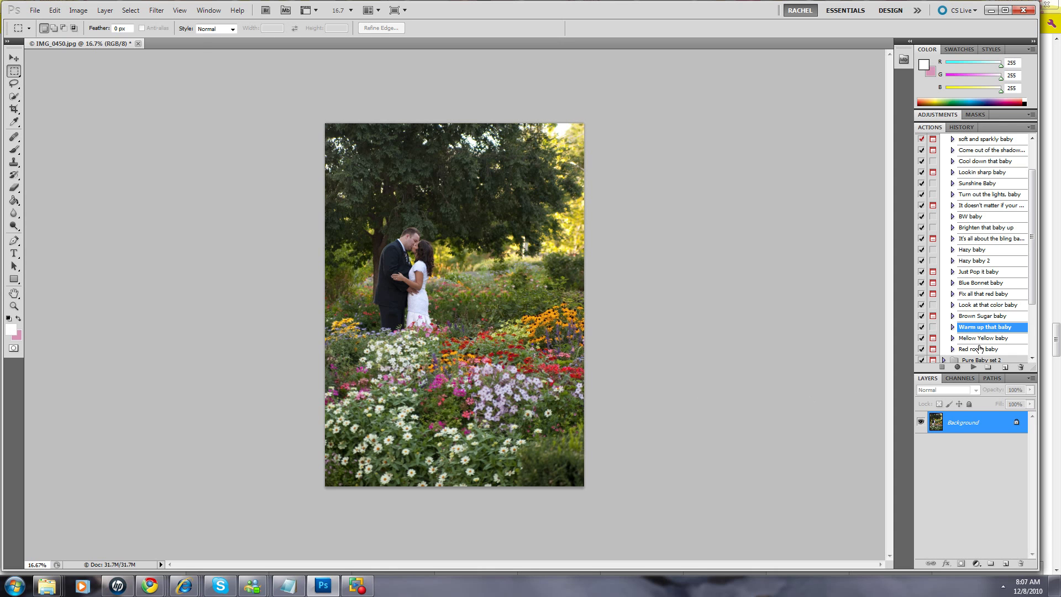
pyautogui.click(973, 367)
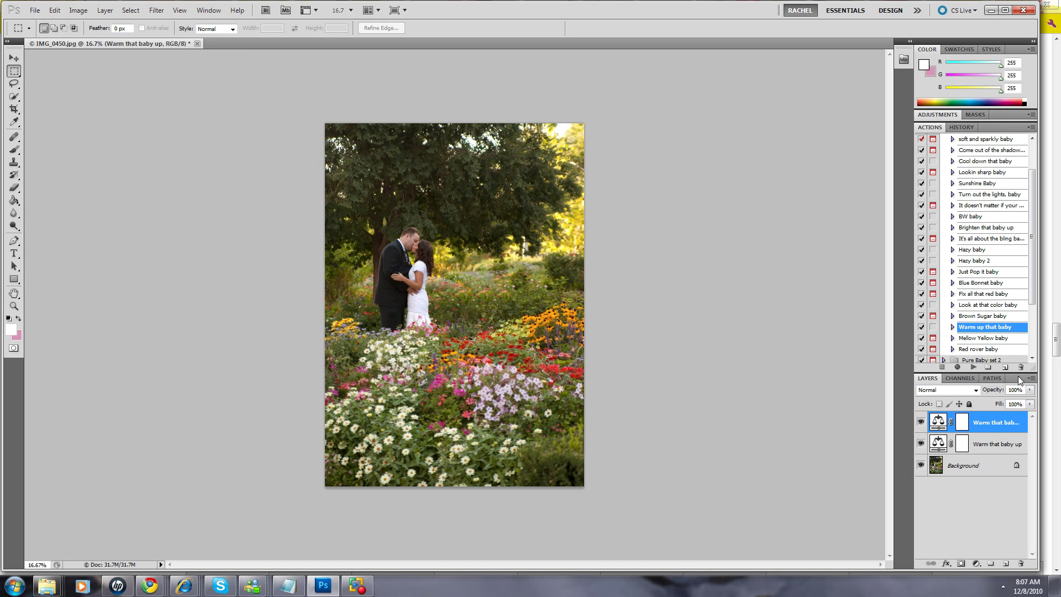
# Step: Lower the warming layer to 37% opacity and toggle it off and on to compare
pyautogui.click(1030, 389)
pyautogui.moveTo(1001, 405); pyautogui.dragTo(995, 402)
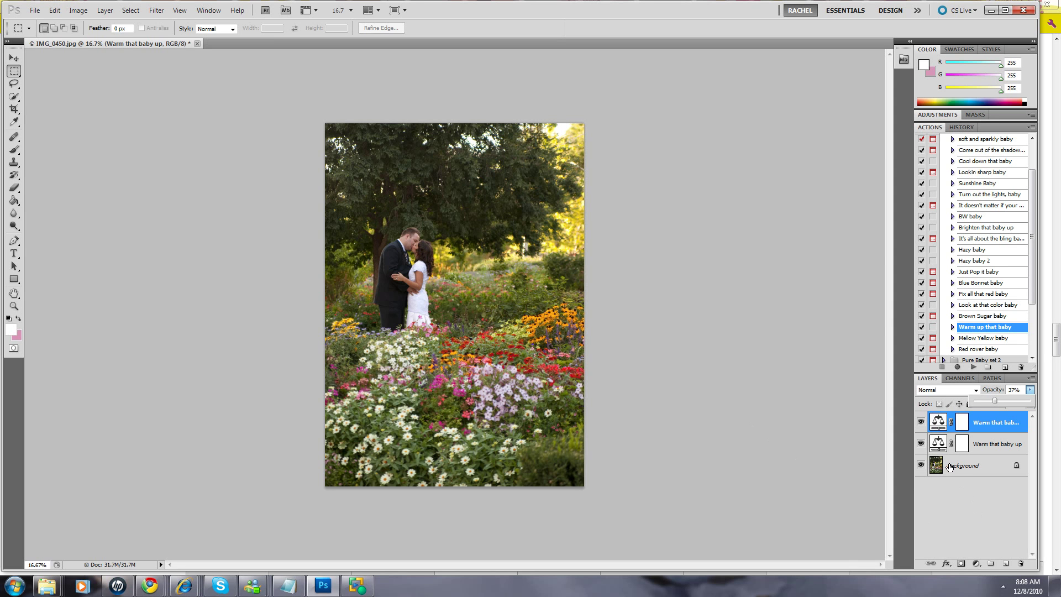
pyautogui.moveTo(921, 444); pyautogui.dragTo(921, 422)
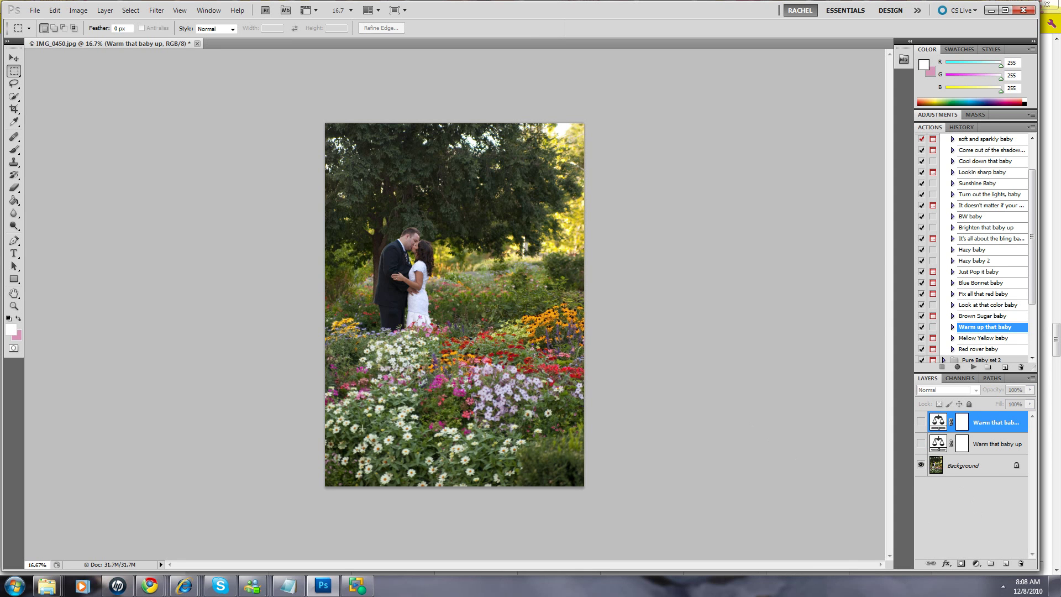
pyautogui.moveTo(921, 422); pyautogui.dragTo(920, 444)
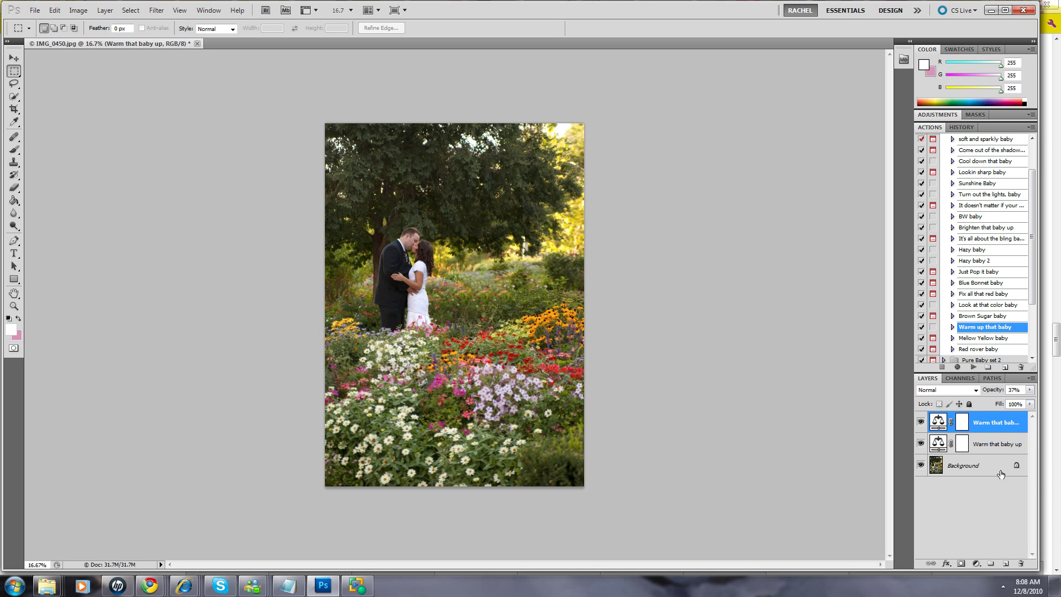
# Step: Flatten the warming layers into the Background, then expand Pure Baby set 2 in Actions
pyautogui.click(973, 466)
pyautogui.rightClick(973, 467)
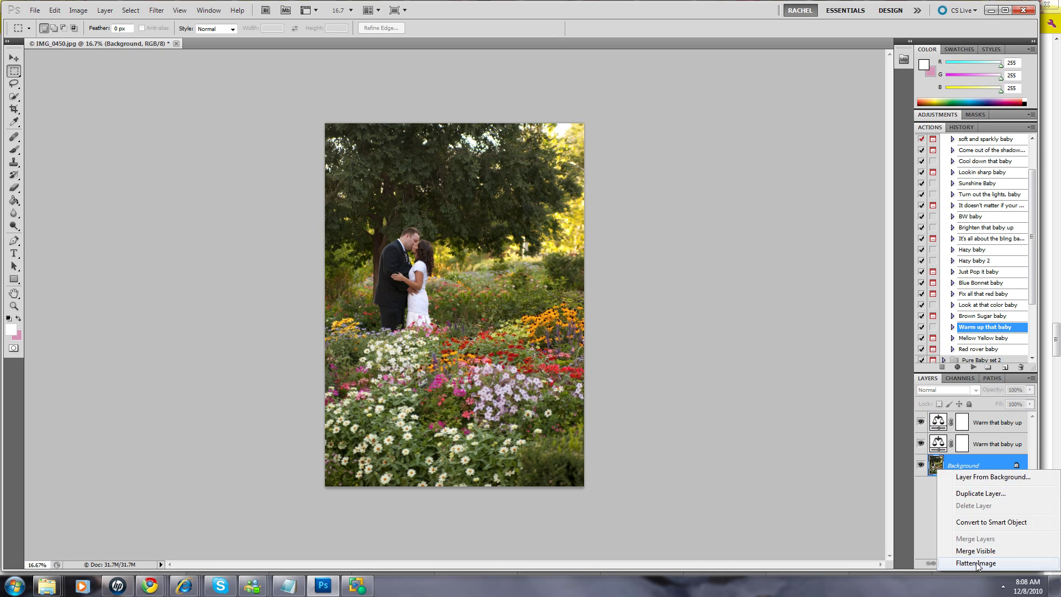
pyautogui.click(980, 563)
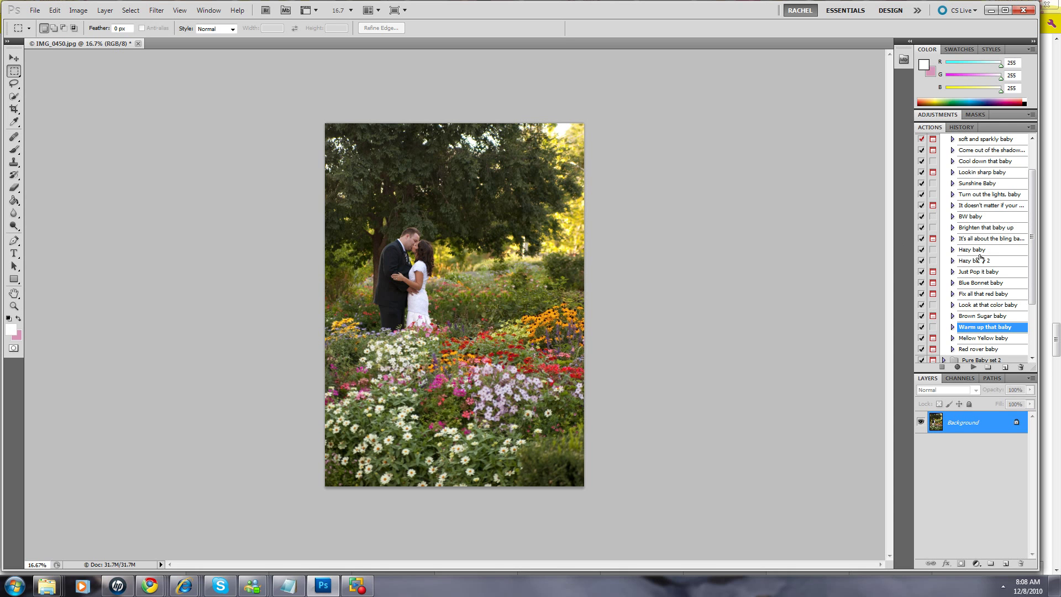
pyautogui.moveTo(1035, 264); pyautogui.dragTo(1040, 338)
pyautogui.click(944, 313)
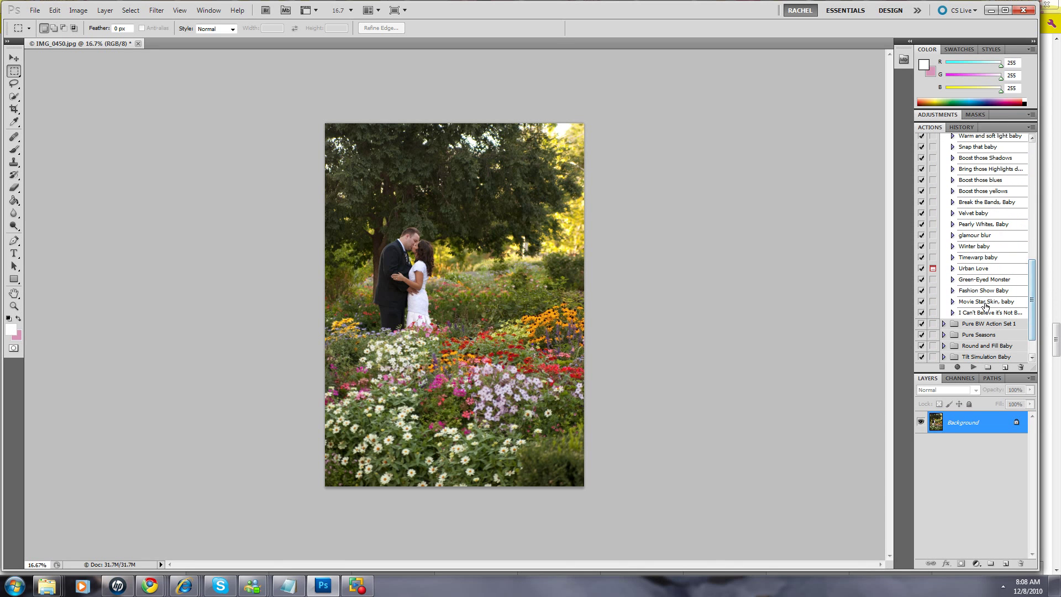
# Step: Run Green-Eyed Monster, then invert the Tone-down the greens mask to black
pyautogui.click(975, 280)
pyautogui.click(974, 367)
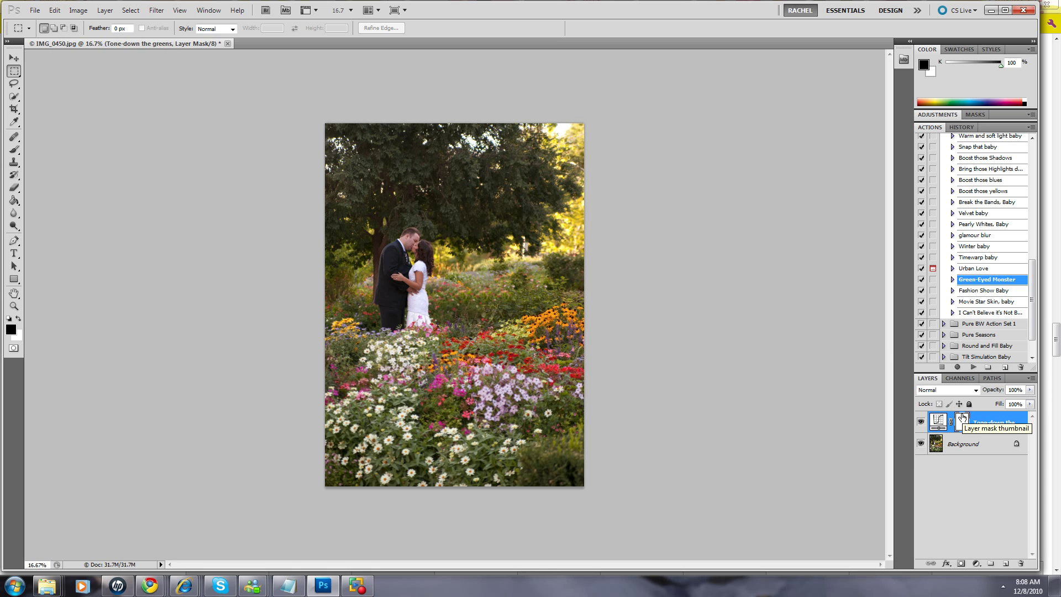
pyautogui.moveTo(962, 417); pyautogui.dragTo(963, 419)
pyautogui.hotkey('ctrl', 'i')
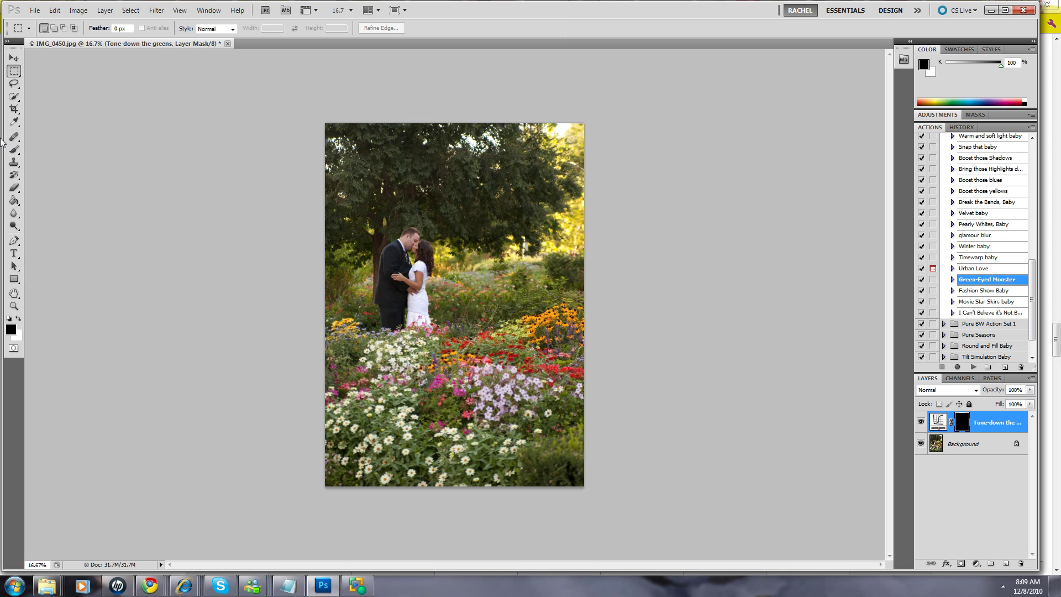
pyautogui.press('b')
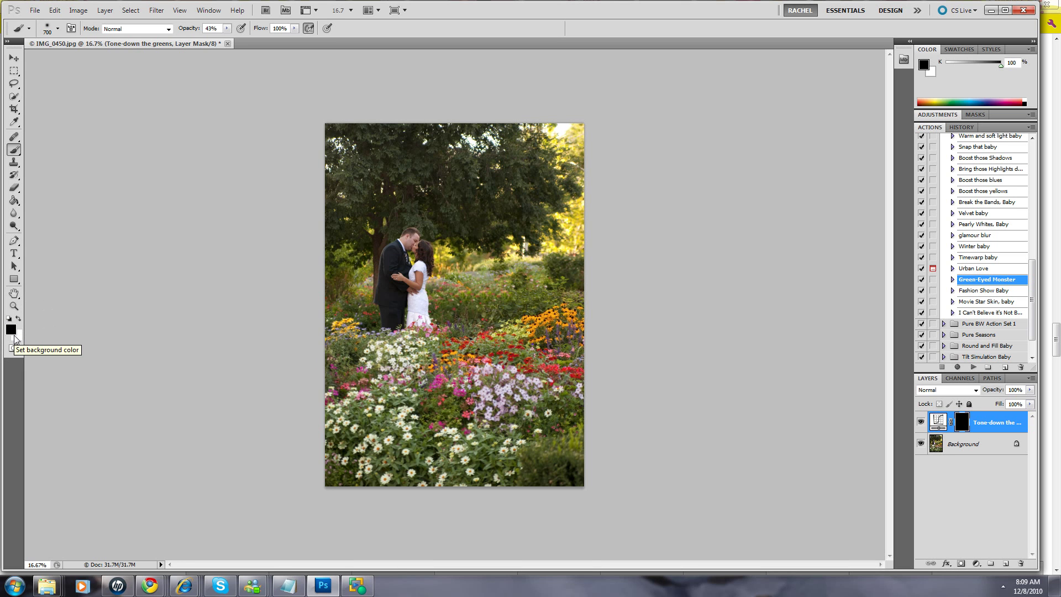
# Step: Use white with a soft 0%-hardness brush at 19% opacity, zoomed in on the couple
pyautogui.press('x')
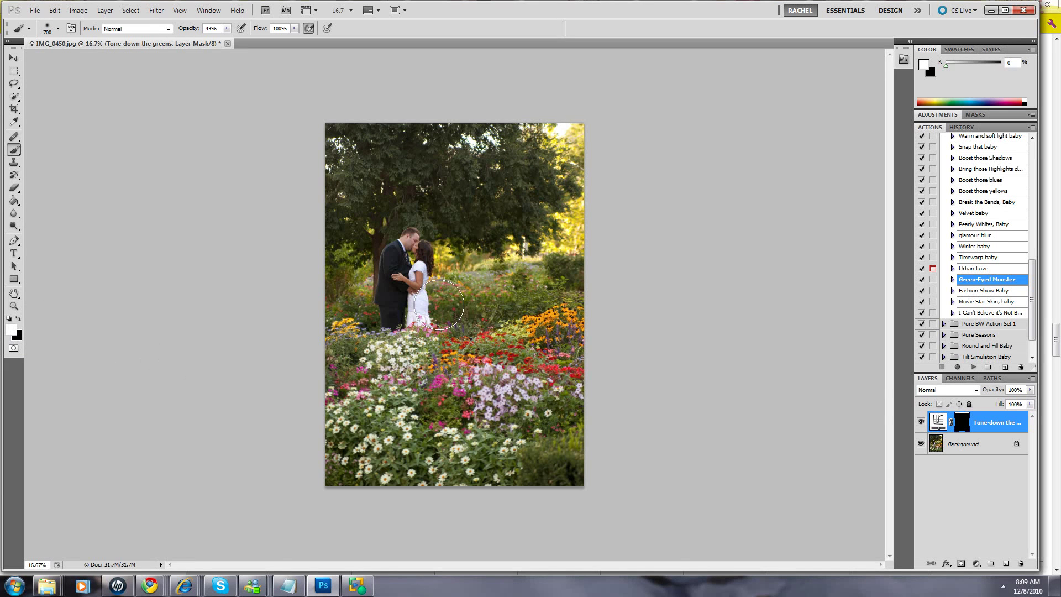
pyautogui.click(226, 28)
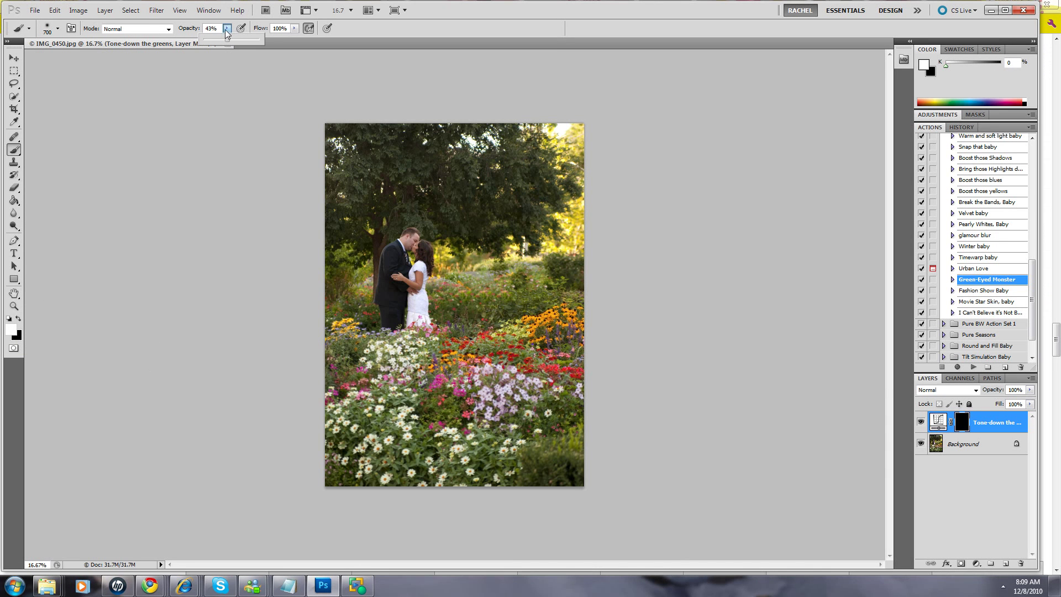
pyautogui.click(214, 39)
pyautogui.rightClick(384, 206)
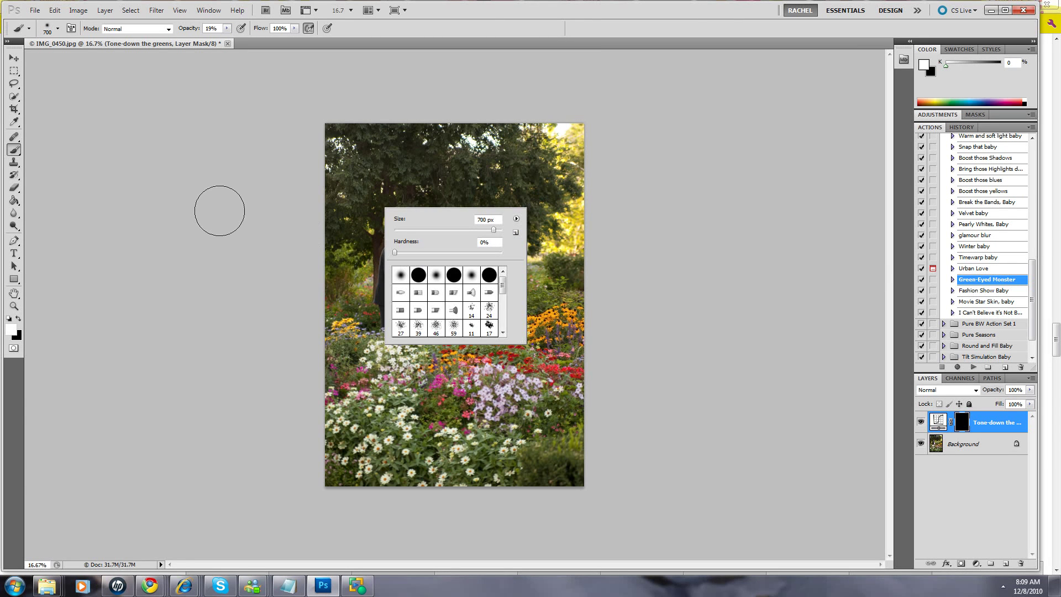
pyautogui.click(220, 210)
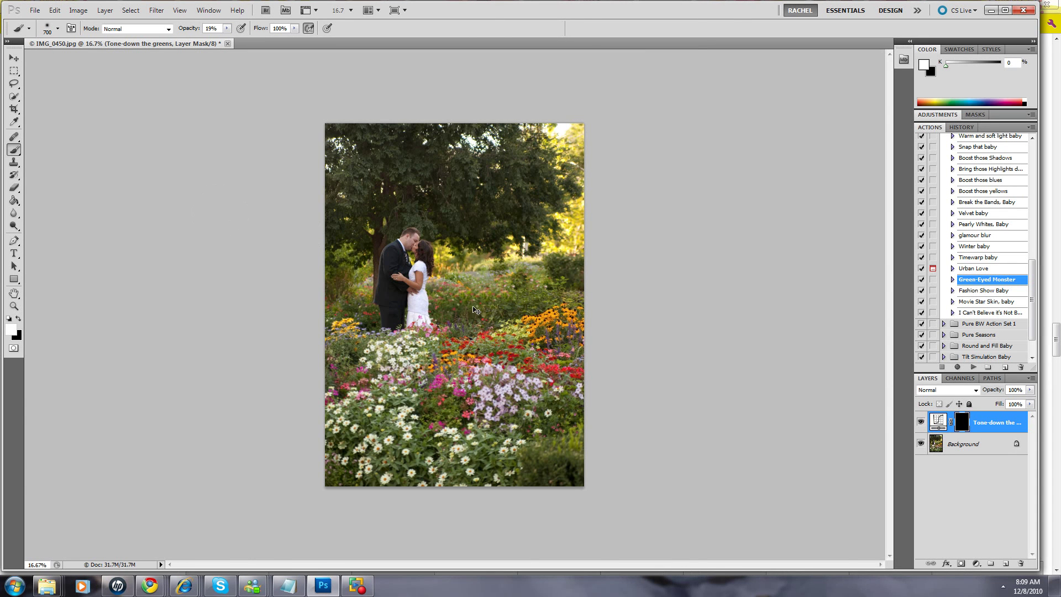
pyautogui.hotkey('ctrl', '+')
pyautogui.hotkey('ctrl', '+')
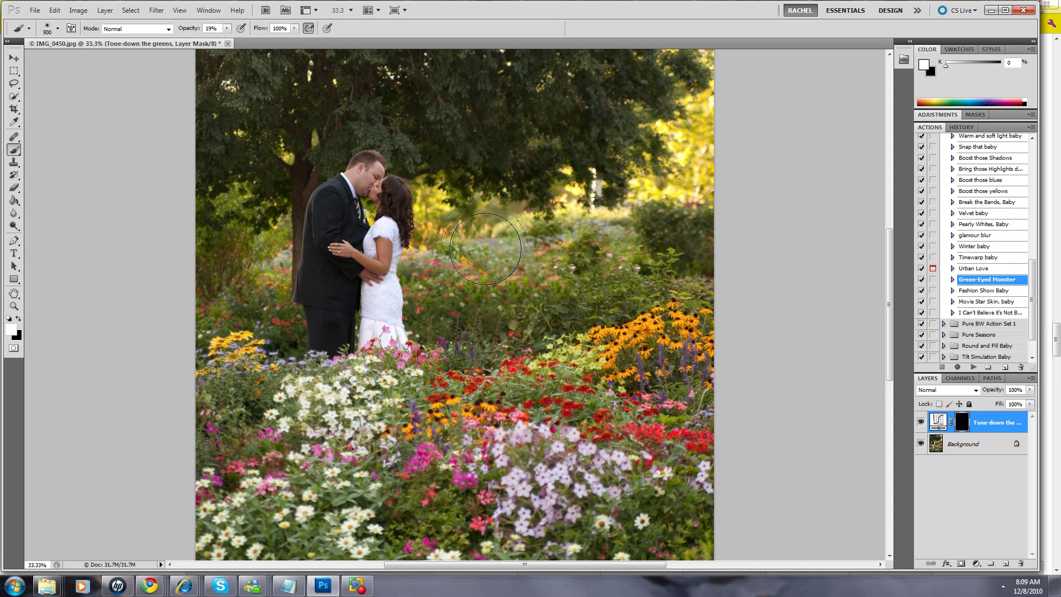
# Step: Paint white over the bride's back, groom's lapel and faces, then compare the layer on and off
pyautogui.press('[')
pyautogui.press('[')
pyautogui.press('[')
pyautogui.press('[')
pyautogui.press('[')
pyautogui.press('[')
pyautogui.press('[')
pyautogui.press('[')
pyautogui.press('[')
pyautogui.moveTo(385, 248)
pyautogui.mouseDown()
pyautogui.moveTo(379, 226)
pyautogui.moveTo(394, 240)
pyautogui.moveTo(393, 227)
pyautogui.moveTo(390, 283)
pyautogui.moveTo(407, 233)
pyautogui.moveTo(387, 214)
pyautogui.mouseUp()
pyautogui.moveTo(320, 201)
pyautogui.mouseDown()
pyautogui.moveTo(308, 214)
pyautogui.moveTo(317, 192)
pyautogui.moveTo(332, 230)
pyautogui.moveTo(339, 194)
pyautogui.moveTo(355, 250)
pyautogui.moveTo(332, 247)
pyautogui.moveTo(376, 263)
pyautogui.moveTo(368, 272)
pyautogui.moveTo(387, 287)
pyautogui.moveTo(386, 244)
pyautogui.moveTo(365, 277)
pyautogui.moveTo(370, 314)
pyautogui.moveTo(388, 283)
pyautogui.moveTo(394, 309)
pyautogui.moveTo(398, 252)
pyautogui.moveTo(387, 221)
pyautogui.moveTo(371, 235)
pyautogui.moveTo(379, 272)
pyautogui.moveTo(344, 177)
pyautogui.mouseUp()
pyautogui.moveTo(366, 232)
pyautogui.mouseDown()
pyautogui.moveTo(360, 187)
pyautogui.moveTo(380, 174)
pyautogui.moveTo(361, 170)
pyautogui.moveTo(383, 169)
pyautogui.moveTo(369, 188)
pyautogui.moveTo(380, 176)
pyautogui.mouseUp()
pyautogui.click(920, 423)
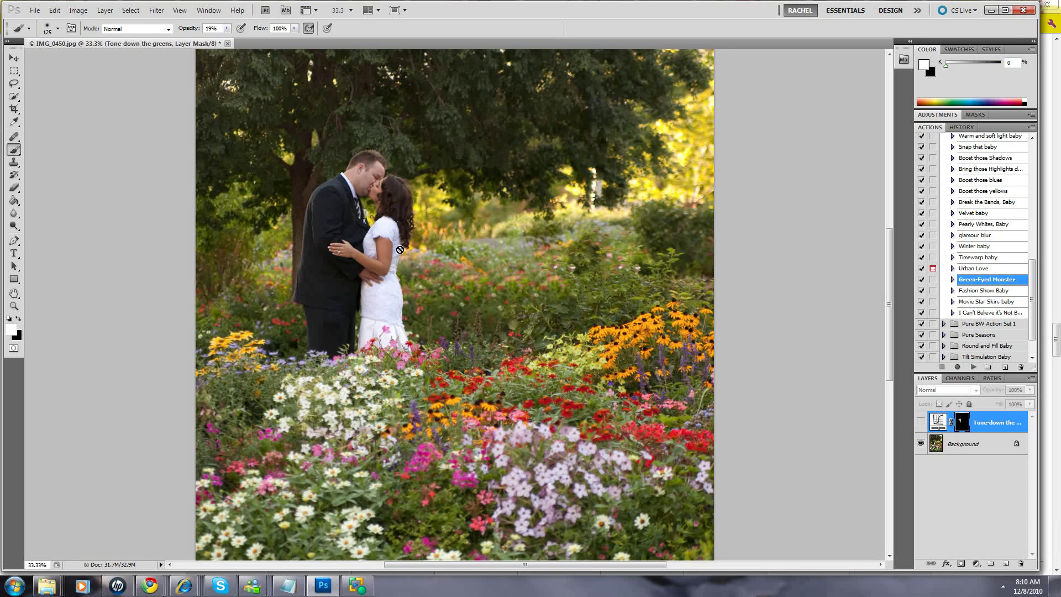
pyautogui.click(921, 423)
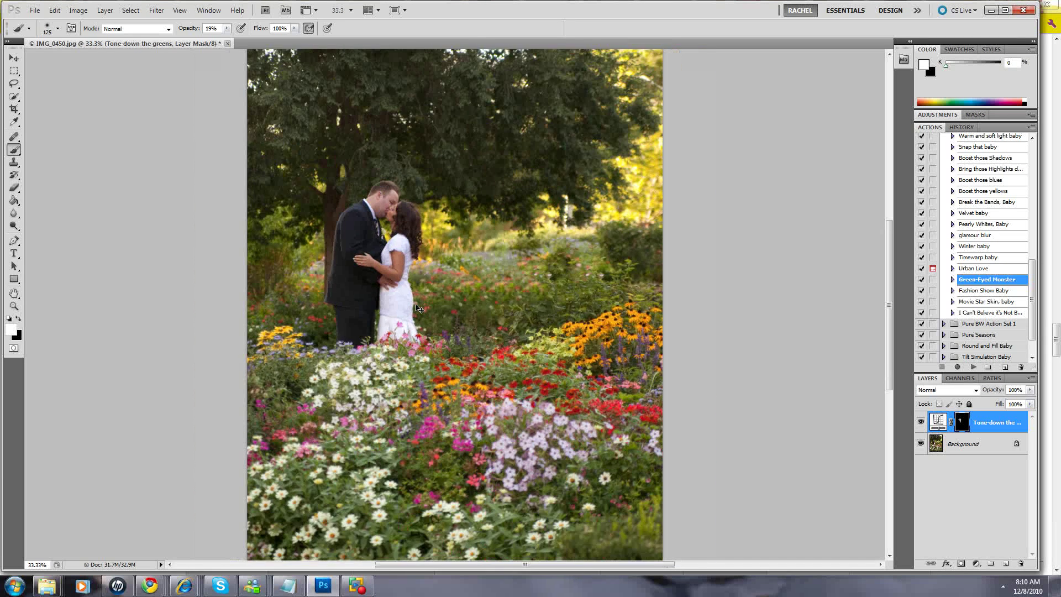
pyautogui.hotkey('ctrl', '-')
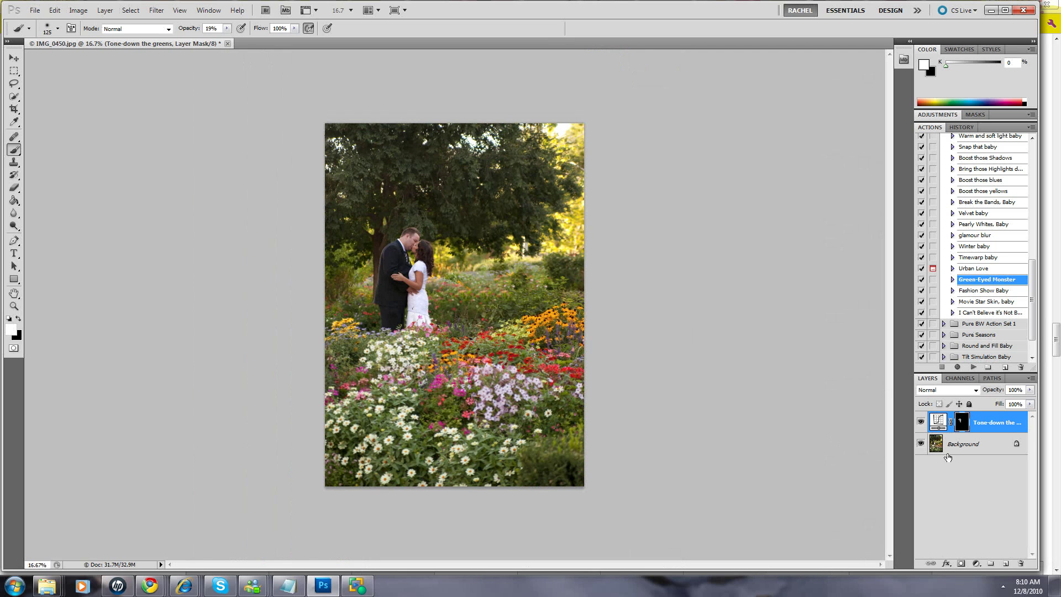
# Step: Flatten the Tone-down the greens layer into the Background and scroll the Actions list up
pyautogui.rightClick(959, 445)
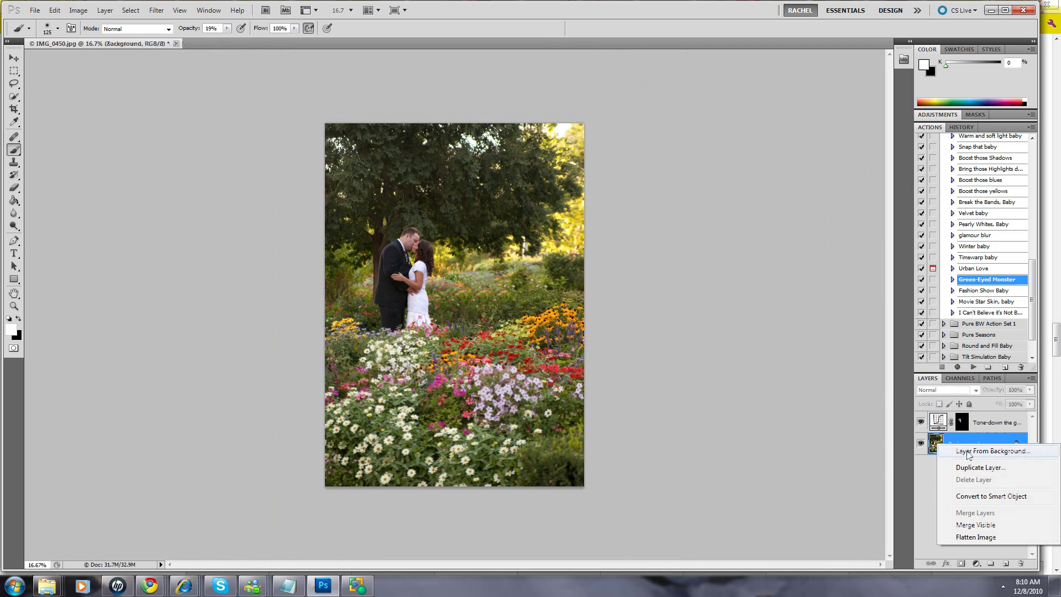
pyautogui.click(977, 538)
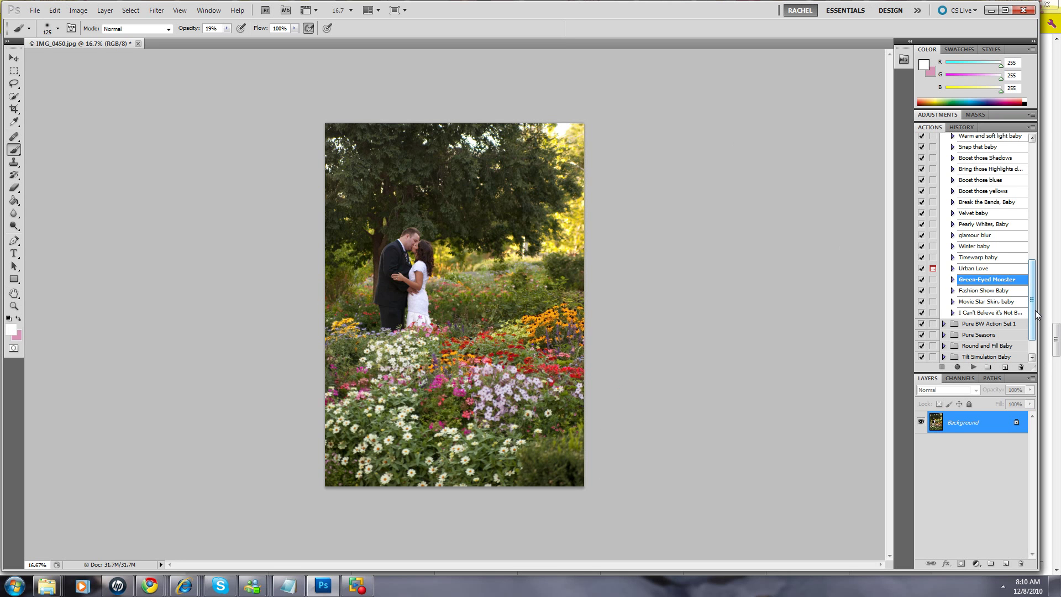
pyautogui.moveTo(1036, 314); pyautogui.dragTo(1017, 215)
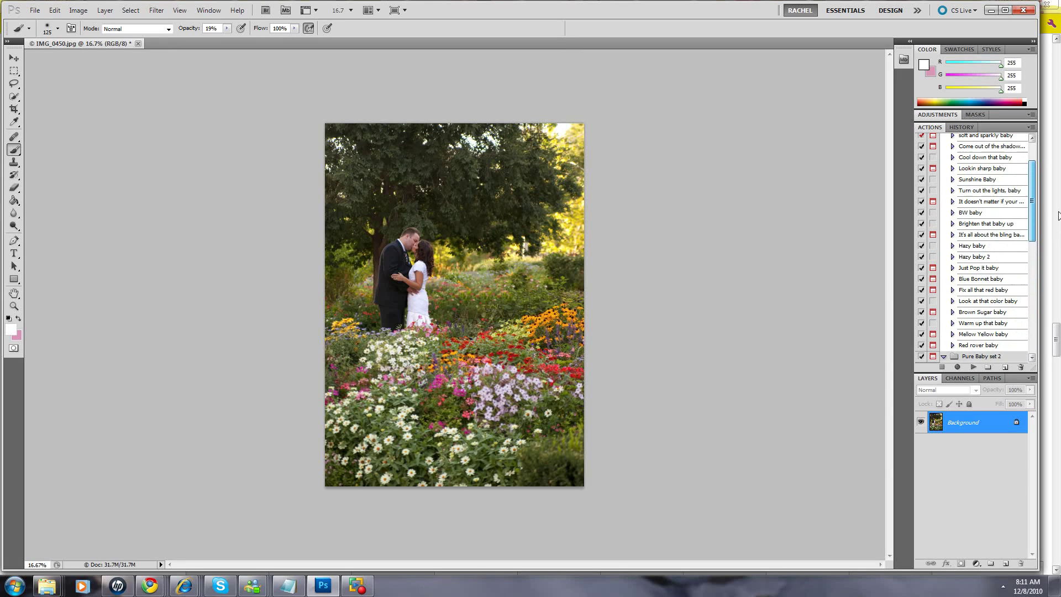
# Step: Run Turn out the lights and Sunshine Baby, painting sunshine over the top-right, couple and flowers
pyautogui.click(977, 194)
pyautogui.click(978, 366)
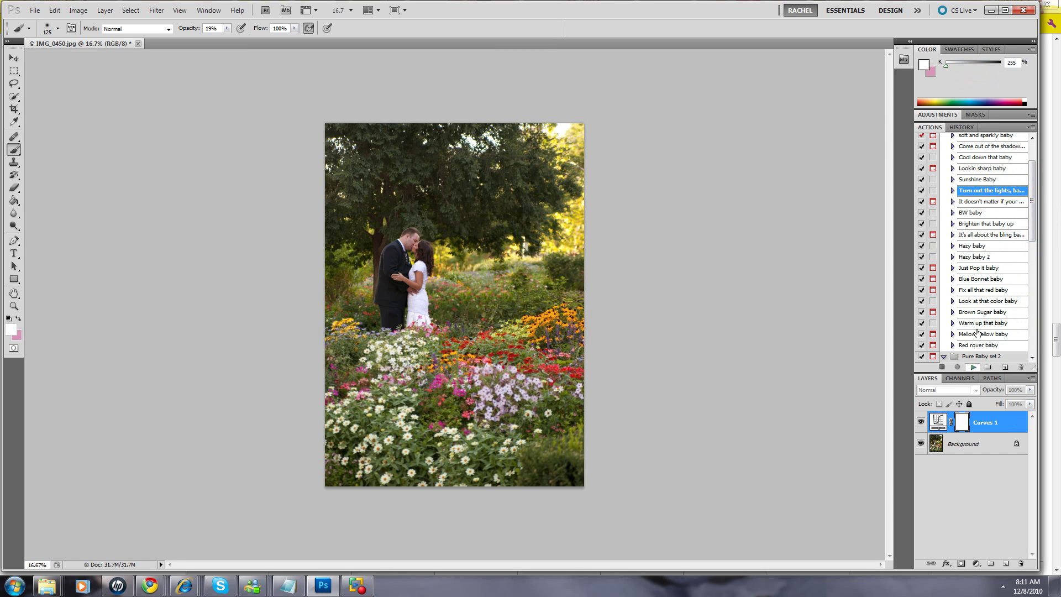
pyautogui.click(974, 367)
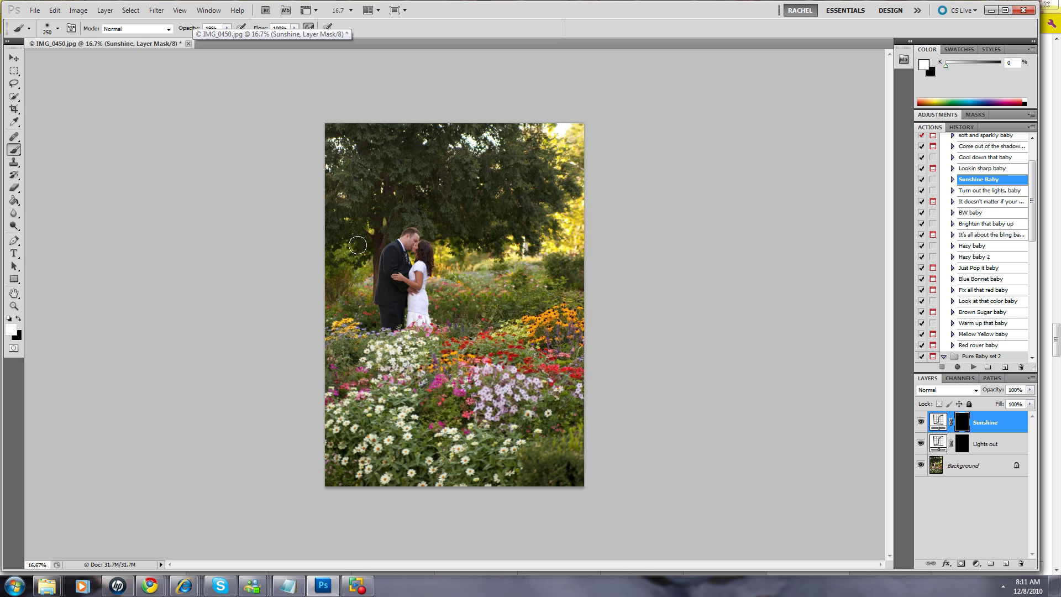
pyautogui.press(']')
pyautogui.press(']')
pyautogui.press(']')
pyautogui.press(']')
pyautogui.press(']')
pyautogui.press(']')
pyautogui.press(']')
pyautogui.press(']')
pyautogui.press(']')
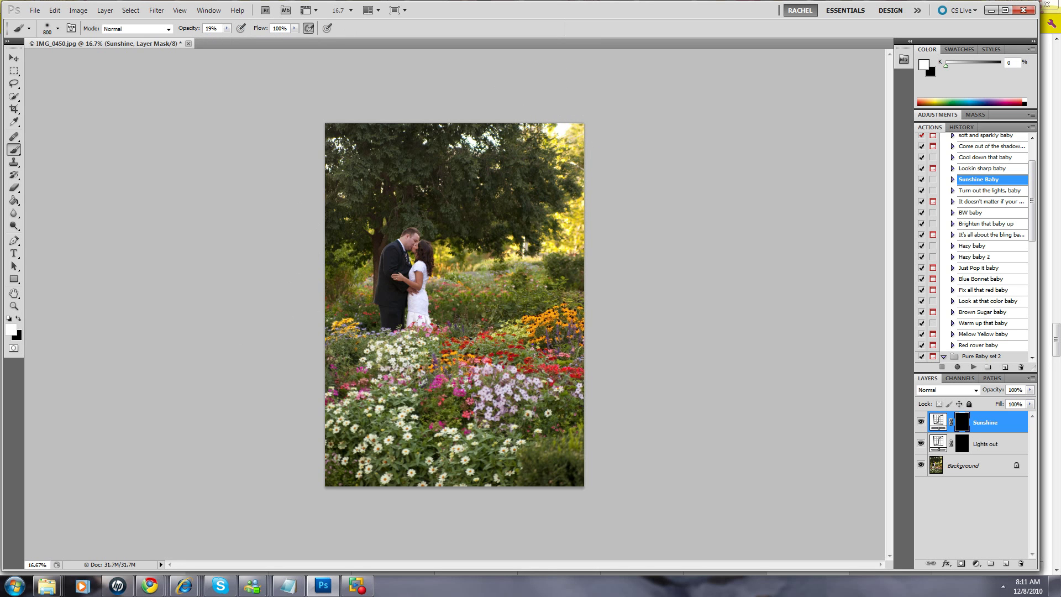
pyautogui.moveTo(571, 130)
pyautogui.mouseDown()
pyautogui.moveTo(424, 289)
pyautogui.moveTo(500, 215)
pyautogui.moveTo(503, 146)
pyautogui.moveTo(412, 280)
pyautogui.moveTo(542, 192)
pyautogui.moveTo(480, 287)
pyautogui.moveTo(403, 280)
pyautogui.mouseUp()
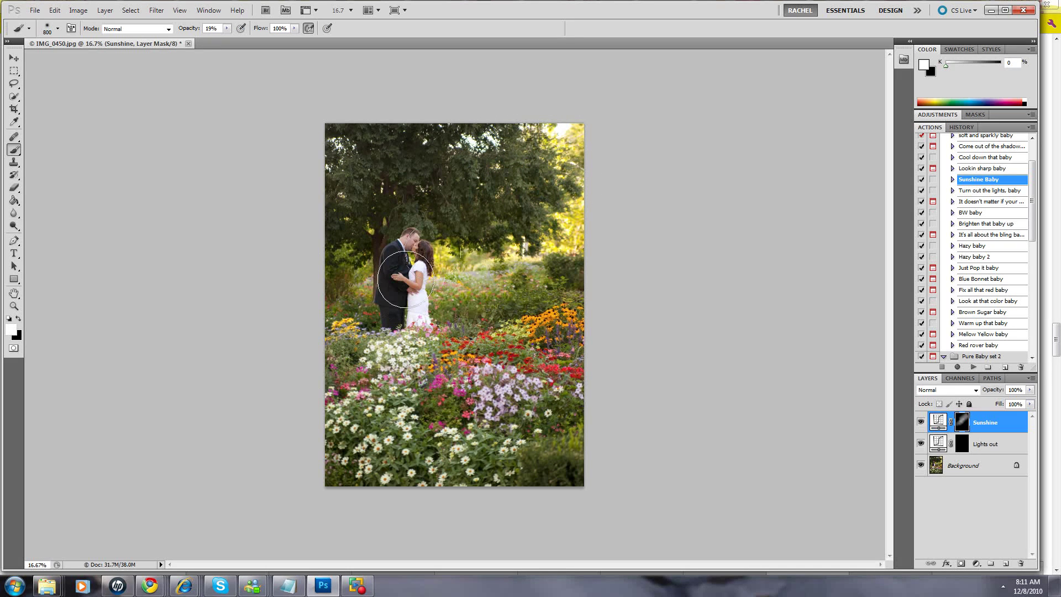
pyautogui.moveTo(387, 348); pyautogui.dragTo(436, 360)
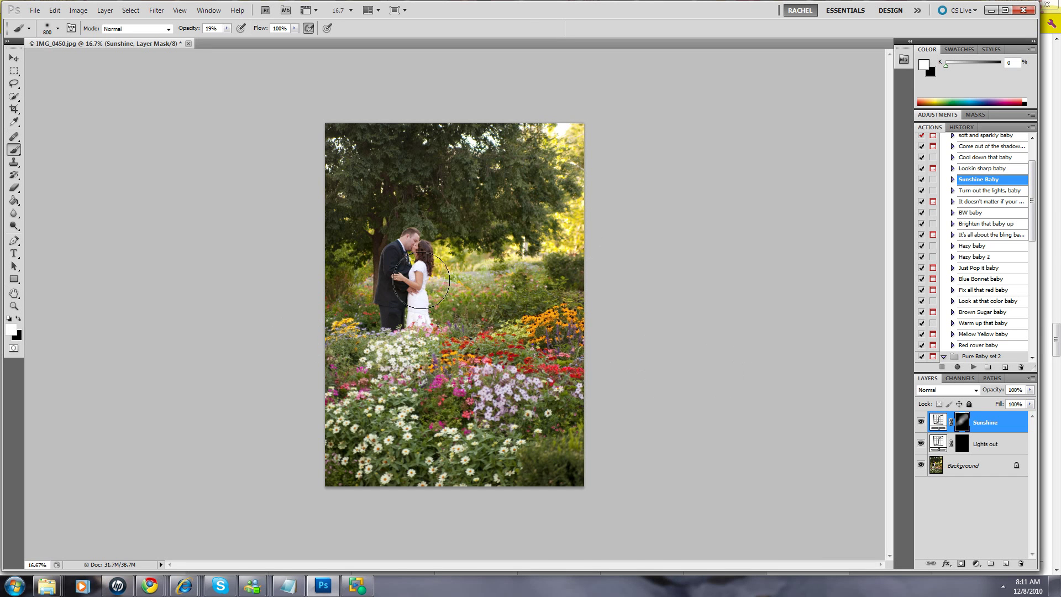
# Step: Paint the Lights out mask over the left edge, upper-left tree and lower flowers for a vignette
pyautogui.click(960, 448)
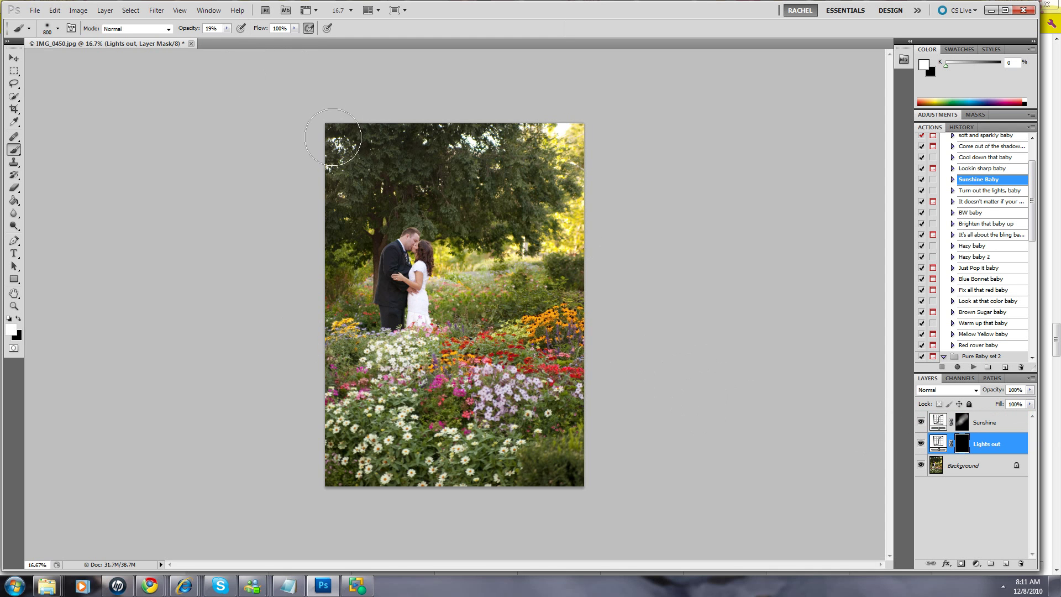
pyautogui.press(']')
pyautogui.press(']')
pyautogui.press(']')
pyautogui.moveTo(359, 127)
pyautogui.mouseDown()
pyautogui.moveTo(320, 142)
pyautogui.moveTo(284, 280)
pyautogui.moveTo(319, 397)
pyautogui.moveTo(393, 509)
pyautogui.moveTo(414, 424)
pyautogui.moveTo(407, 409)
pyautogui.moveTo(509, 486)
pyautogui.moveTo(555, 417)
pyautogui.moveTo(481, 431)
pyautogui.moveTo(608, 467)
pyautogui.moveTo(570, 323)
pyautogui.moveTo(536, 293)
pyautogui.moveTo(553, 301)
pyautogui.mouseUp()
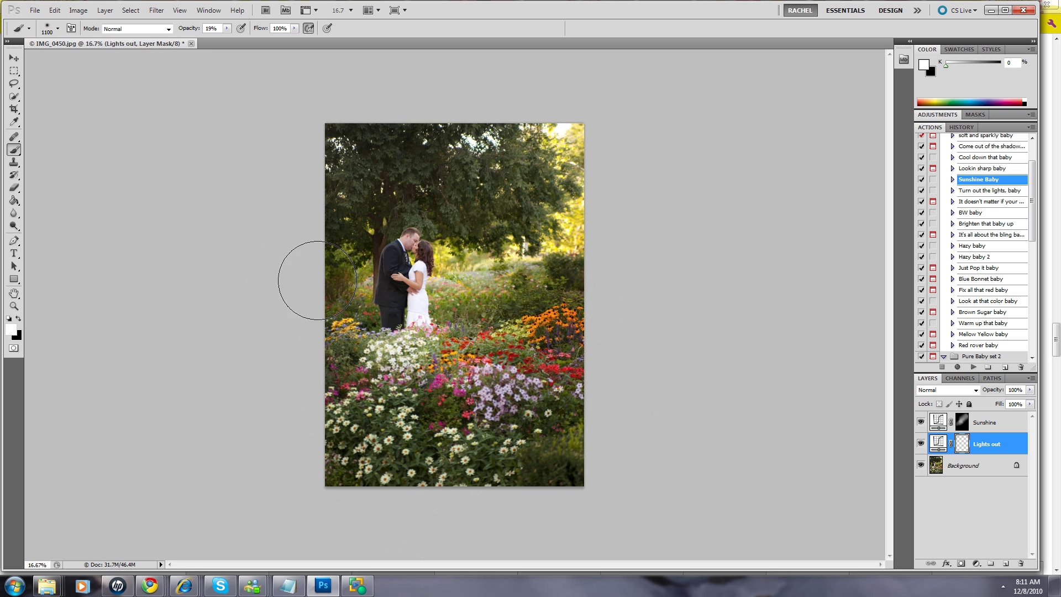
pyautogui.moveTo(341, 227)
pyautogui.mouseDown()
pyautogui.moveTo(351, 131)
pyautogui.moveTo(326, 287)
pyautogui.moveTo(422, 502)
pyautogui.moveTo(402, 426)
pyautogui.moveTo(545, 439)
pyautogui.moveTo(558, 360)
pyautogui.moveTo(469, 356)
pyautogui.moveTo(674, 445)
pyautogui.moveTo(685, 420)
pyautogui.moveTo(519, 338)
pyautogui.moveTo(539, 321)
pyautogui.moveTo(506, 277)
pyautogui.moveTo(562, 346)
pyautogui.moveTo(566, 299)
pyautogui.moveTo(328, 319)
pyautogui.moveTo(376, 166)
pyautogui.moveTo(457, 100)
pyautogui.moveTo(476, 152)
pyautogui.moveTo(390, 147)
pyautogui.mouseUp()
# Step: Paint the Sunshine mask over the treetop with a smaller brush
pyautogui.click(962, 421)
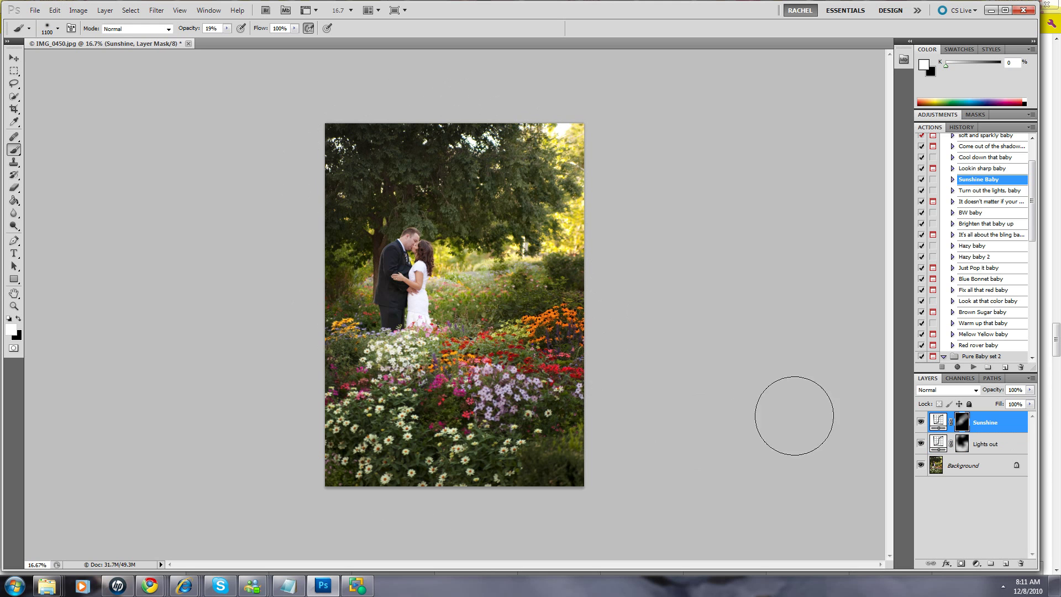
pyautogui.press('[')
pyautogui.press('[')
pyautogui.press('[')
pyautogui.press('[')
pyautogui.press('[')
pyautogui.press('[')
pyautogui.press('[')
pyautogui.press('[')
pyautogui.moveTo(369, 300)
pyautogui.mouseDown()
pyautogui.moveTo(599, 157)
pyautogui.moveTo(531, 207)
pyautogui.moveTo(525, 163)
pyautogui.mouseUp()
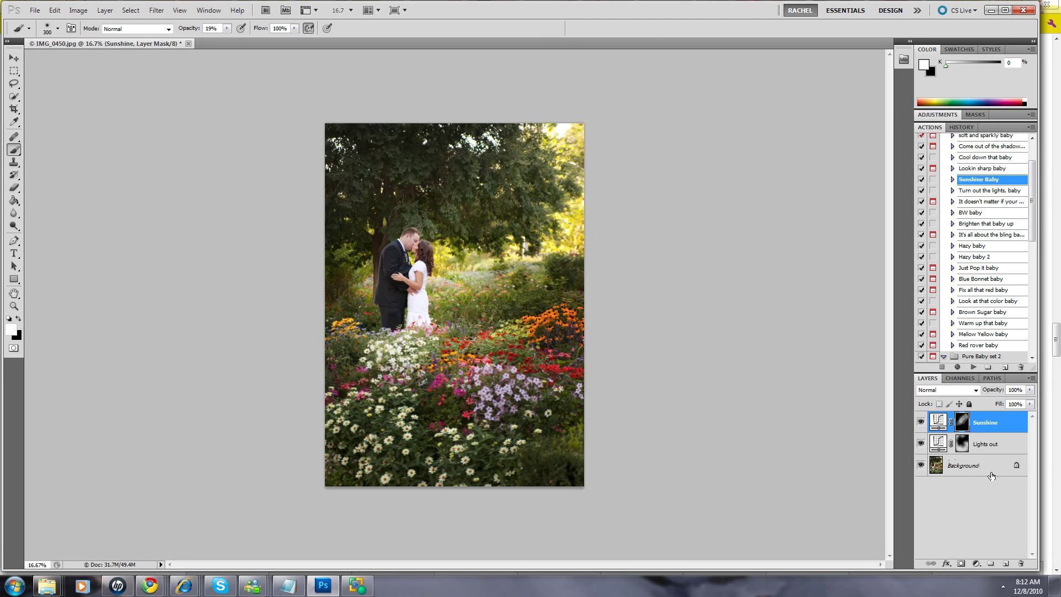
pyautogui.click(921, 444)
pyautogui.click(921, 421)
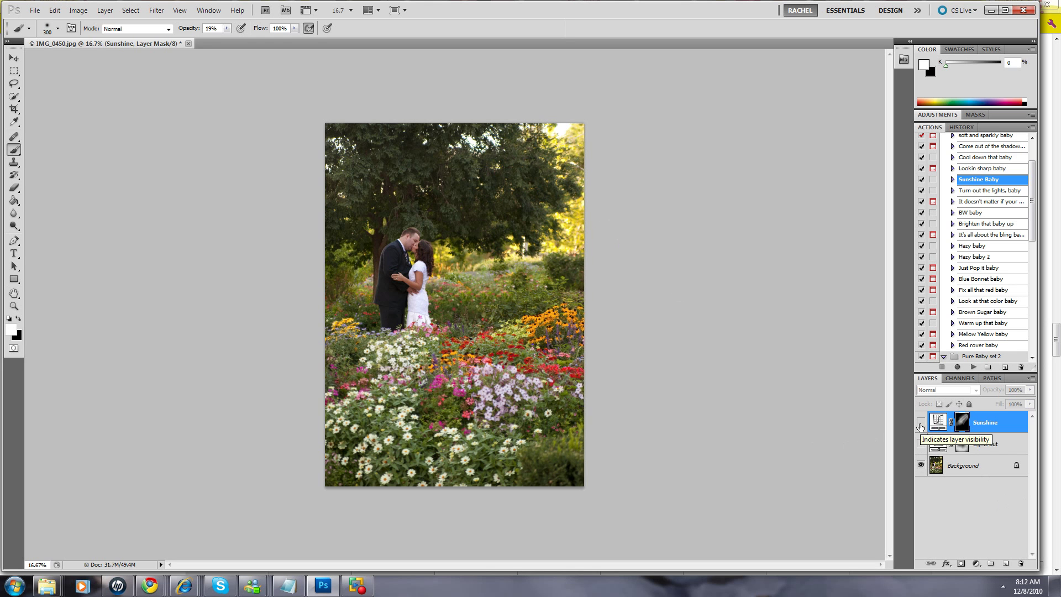
pyautogui.click(920, 425)
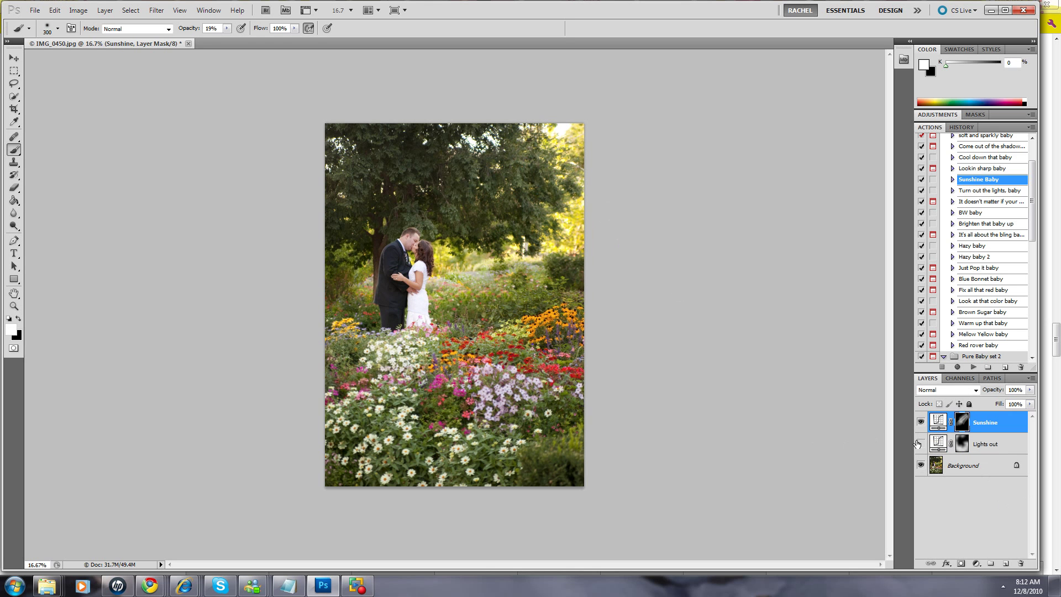
pyautogui.click(922, 447)
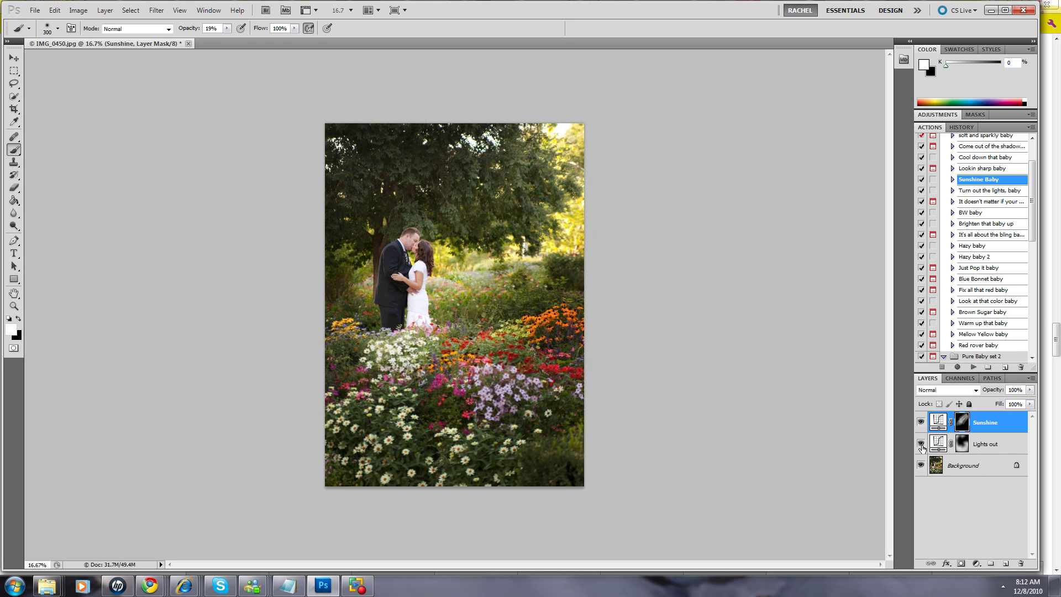
# Step: Flatten the Lights out and Sunshine layers into a single Background
pyautogui.rightClick(983, 473)
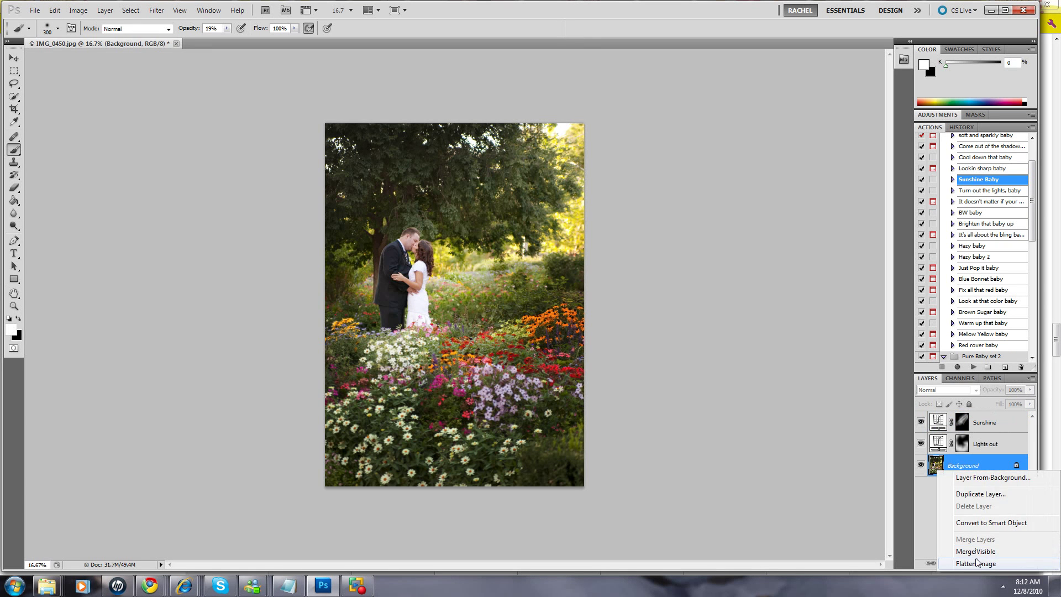
pyautogui.click(979, 562)
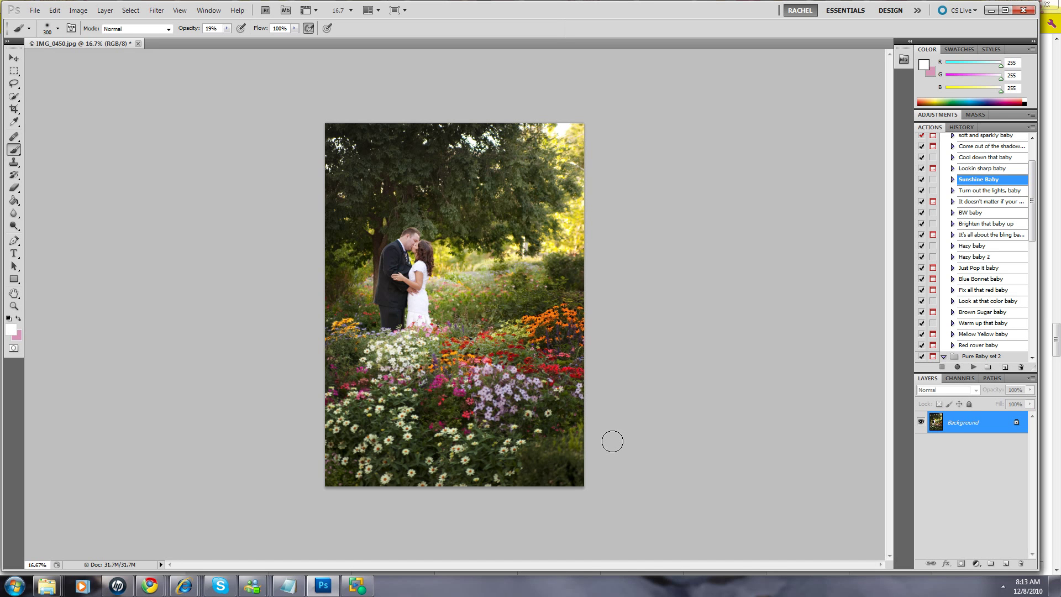
# Step: At 50% zoom, run soft and sparkly baby and paint Soft Skin over the bride's face with a 70 brush
pyautogui.hotkey('ctrl', '+')
pyautogui.hotkey('ctrl', '+')
pyautogui.hotkey('ctrl', '+')
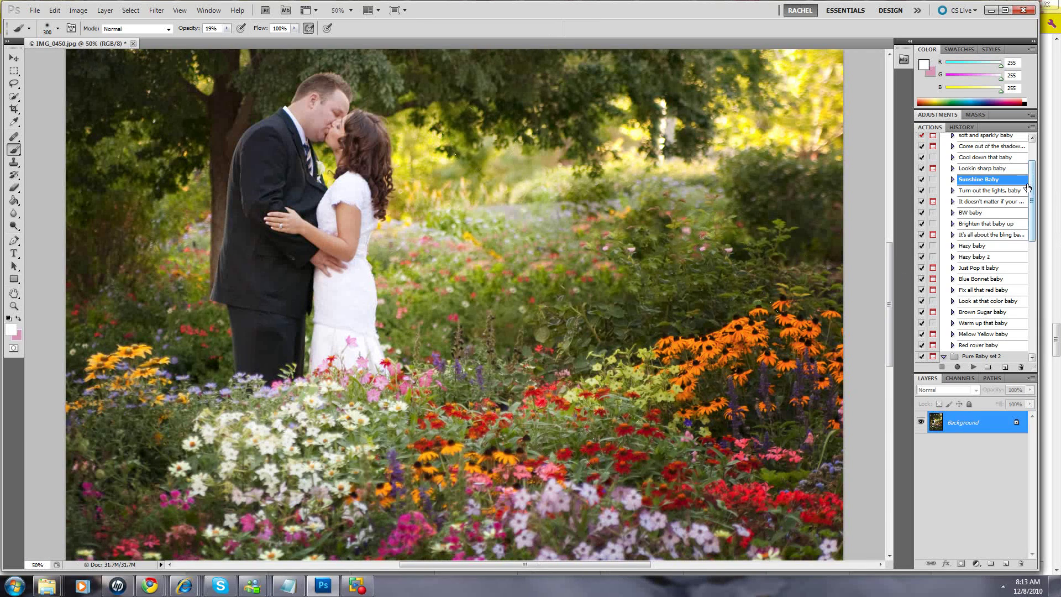
pyautogui.scroll(1, 1035, 191)
pyautogui.click(970, 153)
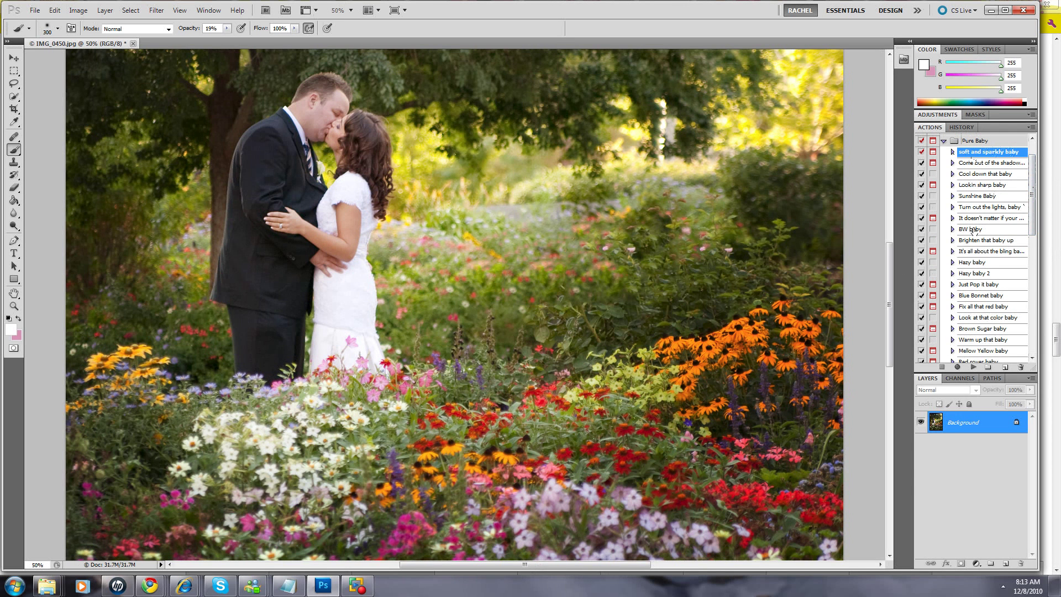
pyautogui.click(974, 367)
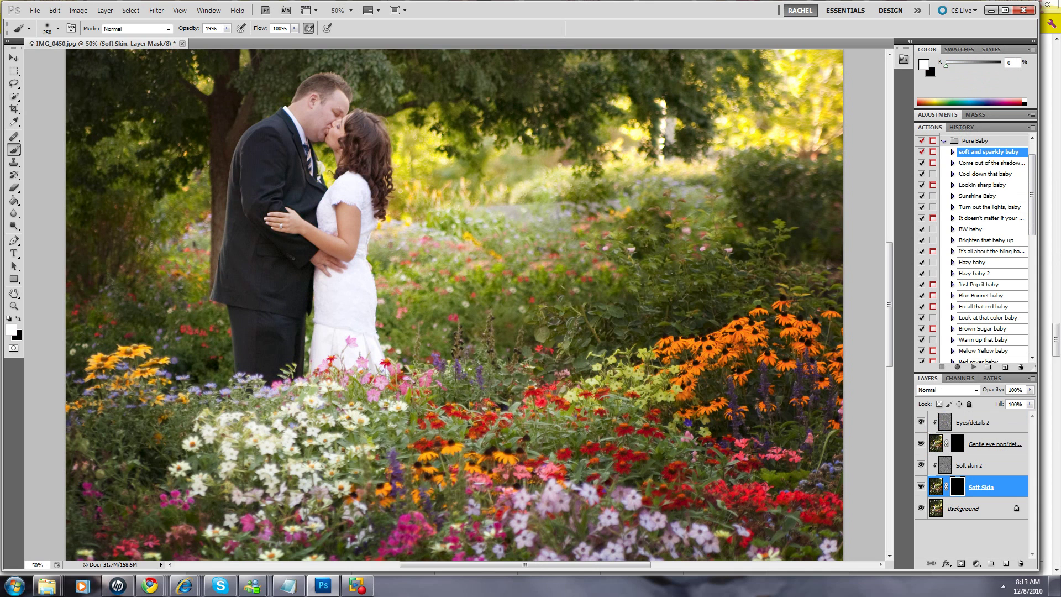
pyautogui.press('[')
pyautogui.press('[')
pyautogui.press('[')
# Step: Select the Gentle eye pop/details mask, shrink the brush to 60, and zoom out to the full photo
pyautogui.press('[')
pyautogui.press('[')
pyautogui.moveTo(336, 135); pyautogui.dragTo(333, 143)
pyautogui.click(960, 445)
pyautogui.press('[')
pyautogui.press('[')
pyautogui.press('[')
pyautogui.press('[')
pyautogui.press('[')
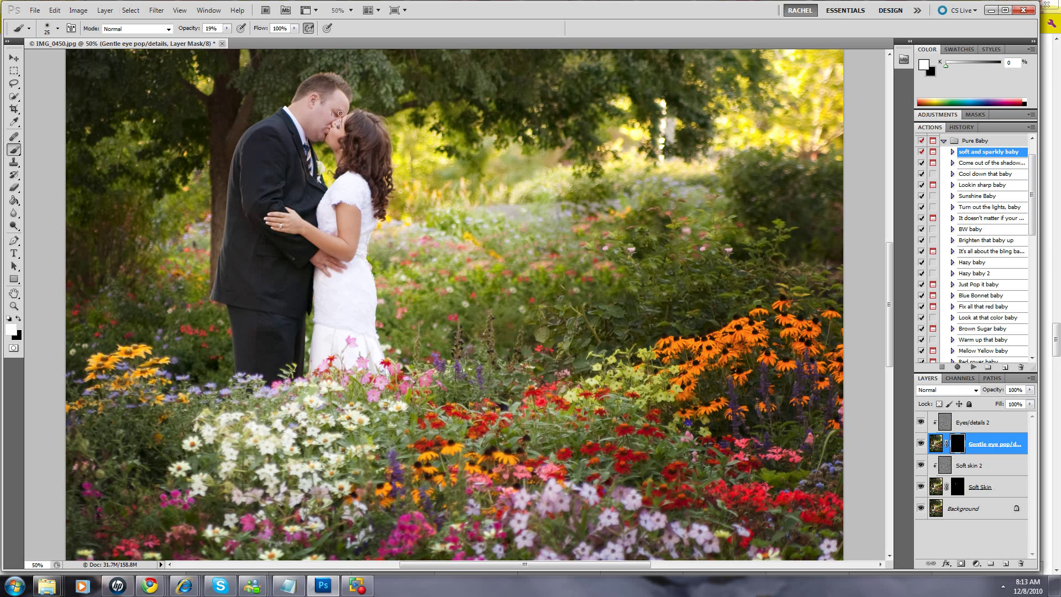
pyautogui.hotkey('ctrl', '-')
pyautogui.hotkey('ctrl', '-')
pyautogui.hotkey('ctrl', '-')
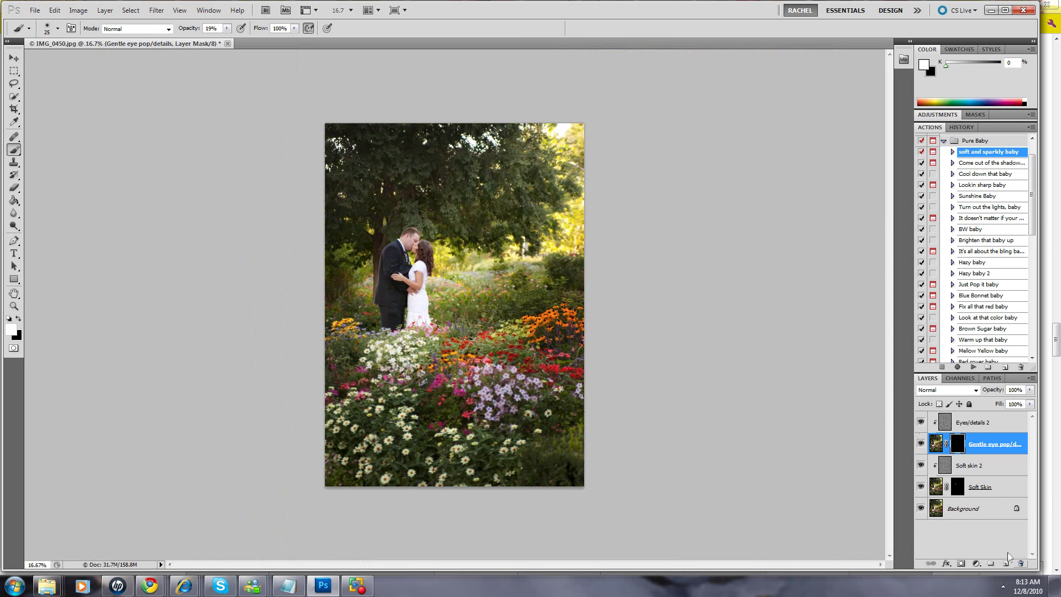
pyautogui.rightClick(996, 495)
# Step: Flatten the soft-skin layers, then run Look at that color baby to add a masked Color 1 layer
pyautogui.click(994, 485)
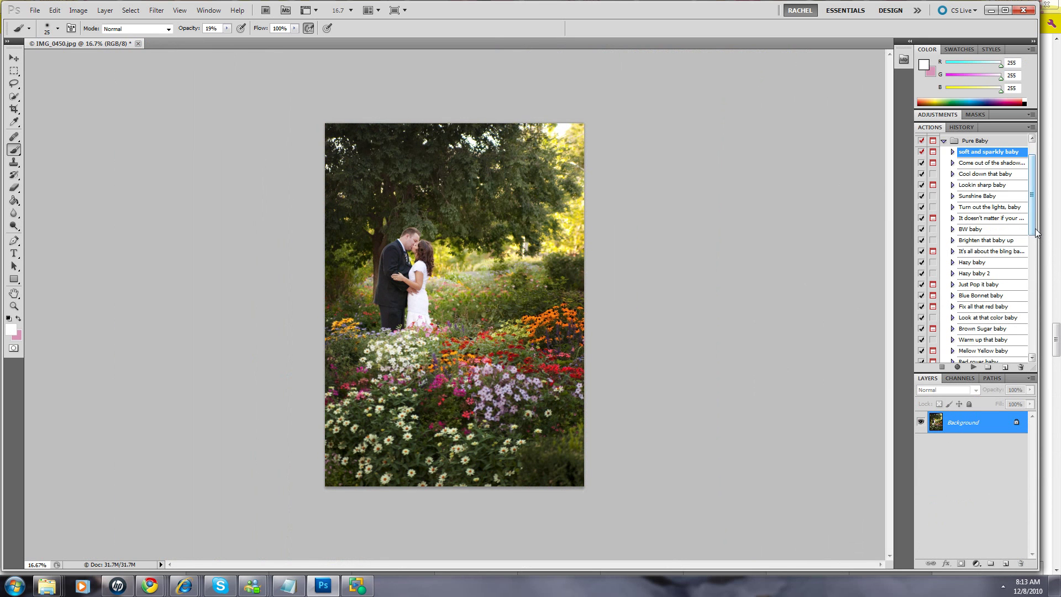
pyautogui.moveTo(1034, 228); pyautogui.dragTo(1035, 238)
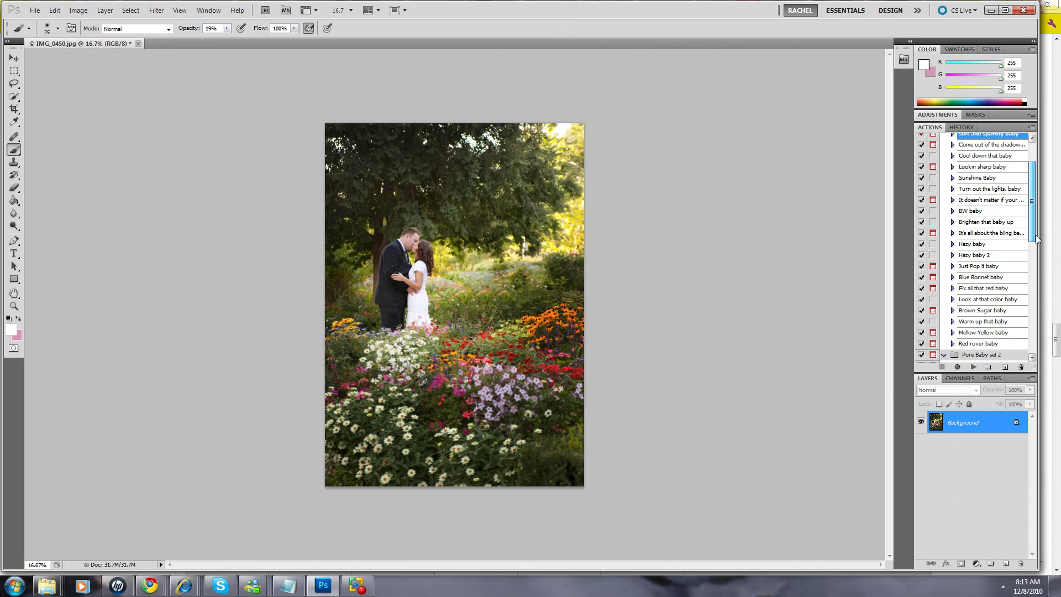
pyautogui.click(998, 300)
pyautogui.click(973, 367)
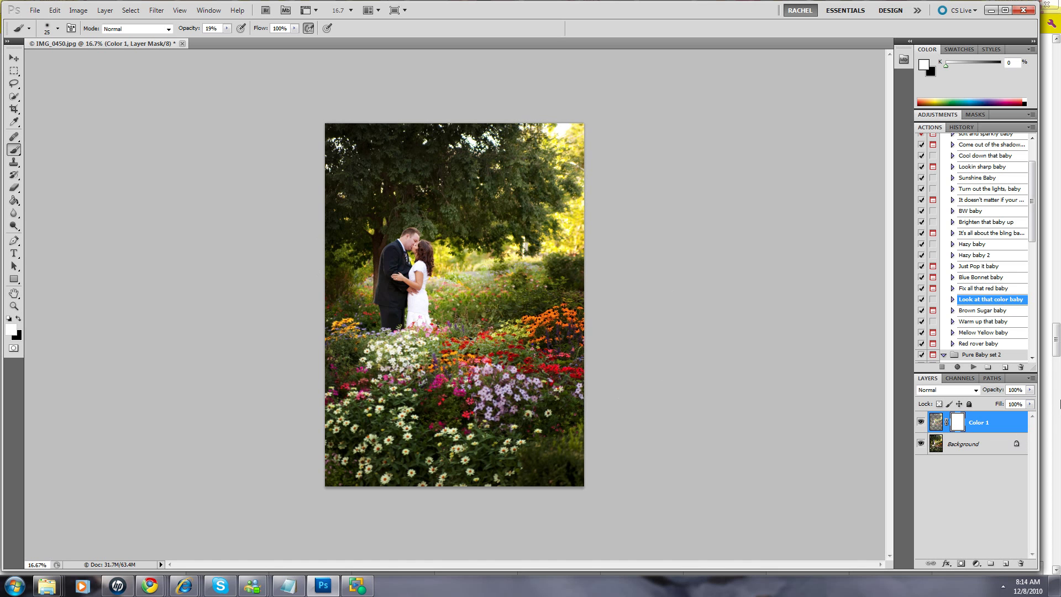
# Step: Lower the Color 1 layer's opacity to 57%
pyautogui.click(1030, 390)
pyautogui.moveTo(1008, 404); pyautogui.dragTo(1007, 404)
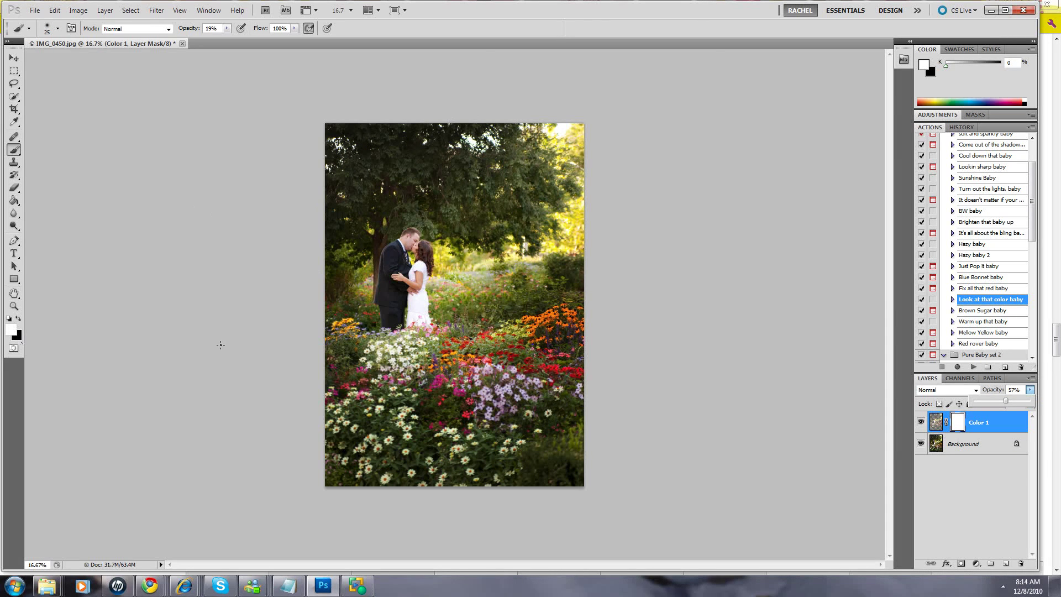
pyautogui.click(333, 196)
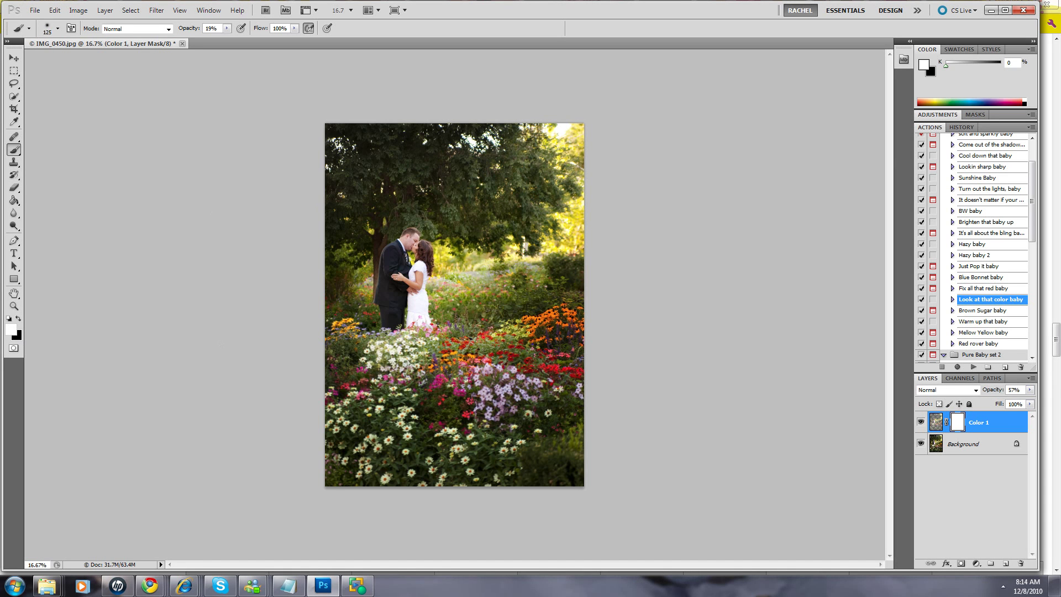
# Step: Paint black on the Color 1 mask over the tree canopy, then with a smaller brush over the couple's faces and the bride's waist
pyautogui.press(']')
pyautogui.press(']')
pyautogui.press(']')
pyautogui.press(']')
pyautogui.press(']')
pyautogui.press(']')
pyautogui.press(']')
pyautogui.press(']')
pyautogui.press(']')
pyautogui.press(']')
pyautogui.press('x')
pyautogui.moveTo(458, 129)
pyautogui.mouseDown()
pyautogui.moveTo(438, 143)
pyautogui.moveTo(405, 143)
pyautogui.moveTo(346, 203)
pyautogui.moveTo(364, 206)
pyautogui.moveTo(442, 145)
pyautogui.moveTo(459, 150)
pyautogui.moveTo(359, 209)
pyautogui.moveTo(409, 162)
pyautogui.moveTo(440, 153)
pyautogui.moveTo(472, 199)
pyautogui.moveTo(509, 226)
pyautogui.mouseUp()
pyautogui.moveTo(471, 449)
pyautogui.mouseDown()
pyautogui.moveTo(564, 432)
pyautogui.moveTo(406, 380)
pyautogui.moveTo(481, 239)
pyautogui.mouseUp()
pyautogui.press('[')
pyautogui.press('[')
pyautogui.press('[')
pyautogui.press('[')
pyautogui.press('[')
pyautogui.moveTo(410, 250); pyautogui.dragTo(410, 284)
pyautogui.moveTo(418, 284)
pyautogui.mouseDown()
pyautogui.moveTo(412, 317)
pyautogui.moveTo(422, 316)
pyautogui.moveTo(422, 273)
pyautogui.moveTo(422, 321)
pyautogui.moveTo(407, 316)
pyautogui.mouseUp()
# Step: Flatten Color 1 into the Background and run the Timewarp baby action
pyautogui.rightClick(955, 455)
pyautogui.click(966, 547)
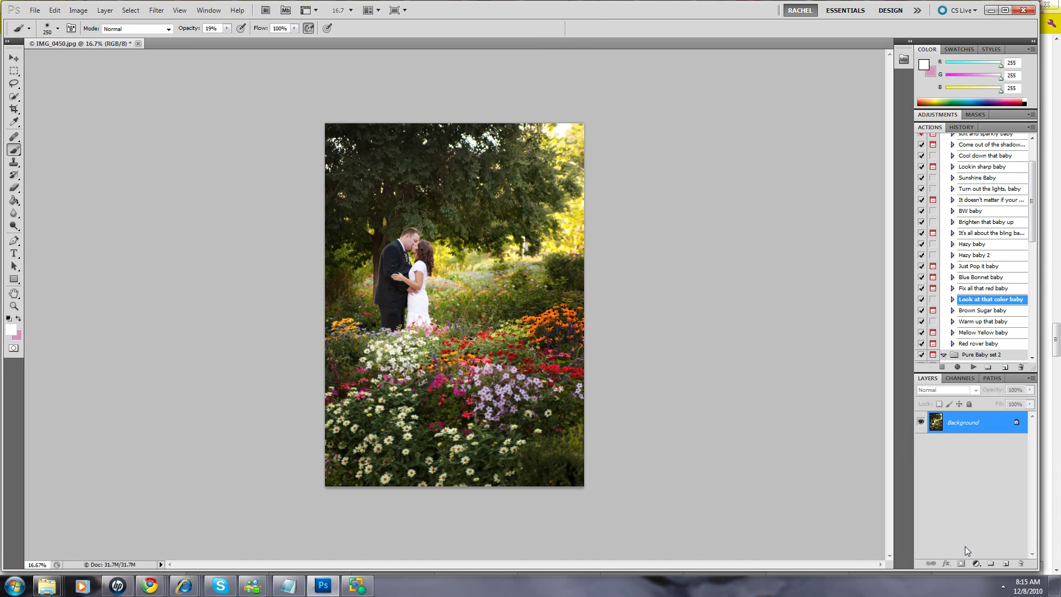
pyautogui.scroll(-4, 1031, 357)
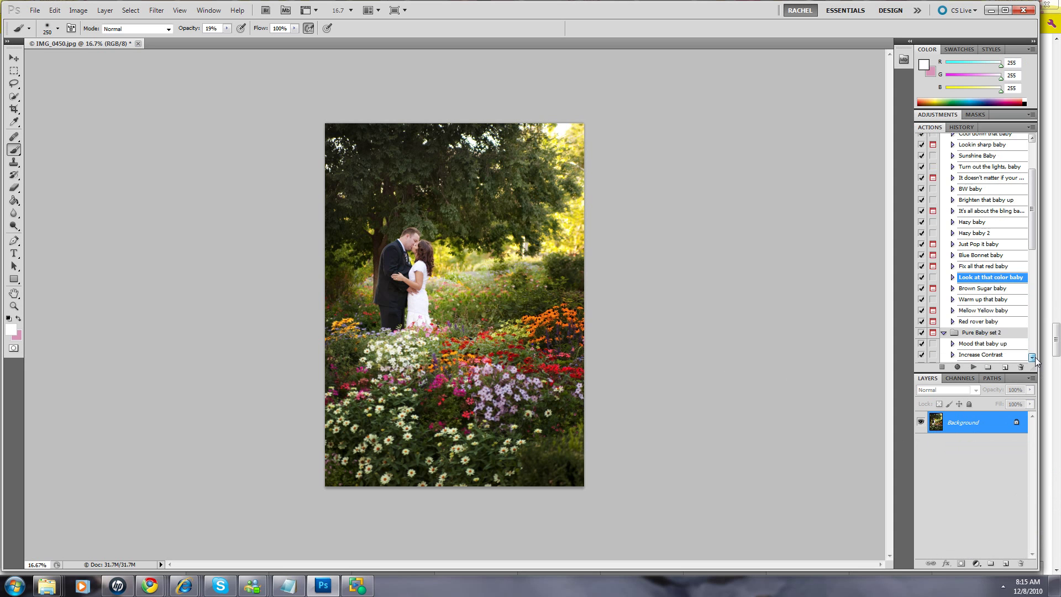
pyautogui.scroll(-3, 1036, 362)
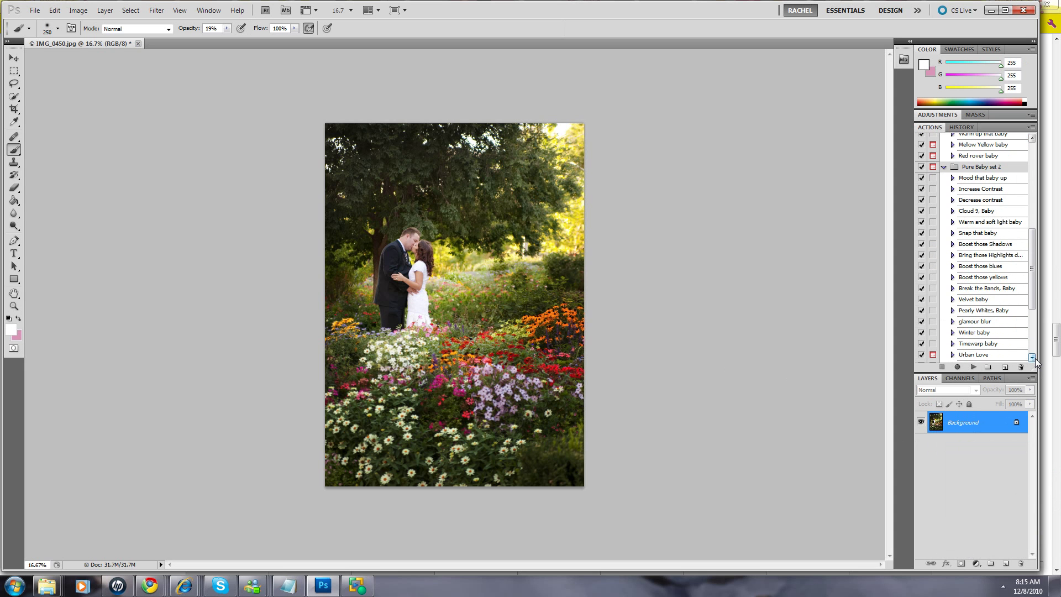
pyautogui.click(978, 344)
pyautogui.click(973, 367)
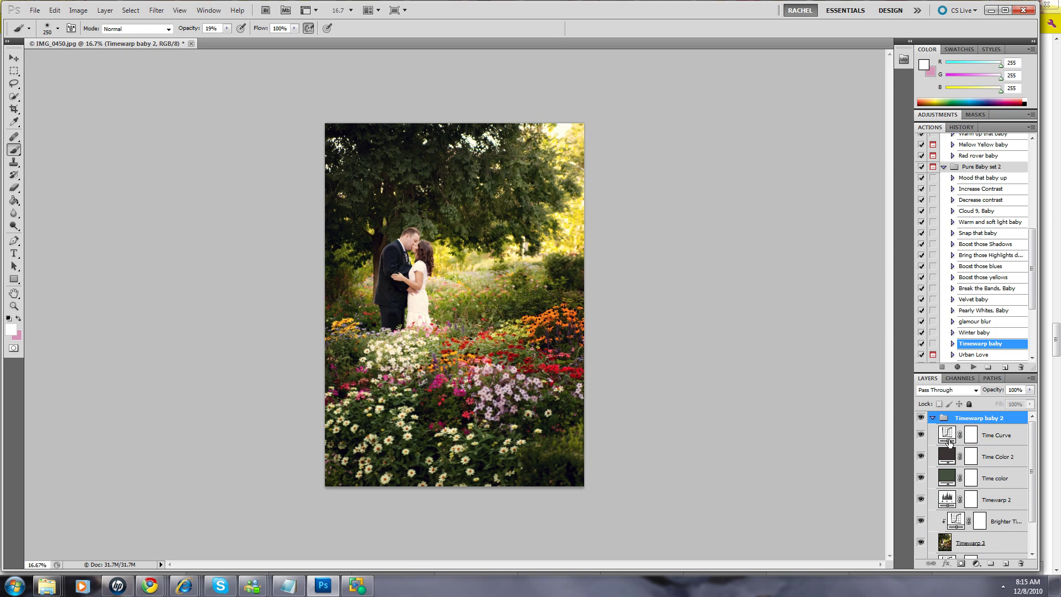
# Step: Collapse the Timewarp baby 2 group, set its opacity to 30%, and toggle its visibility to compare
pyautogui.click(933, 419)
pyautogui.click(1030, 390)
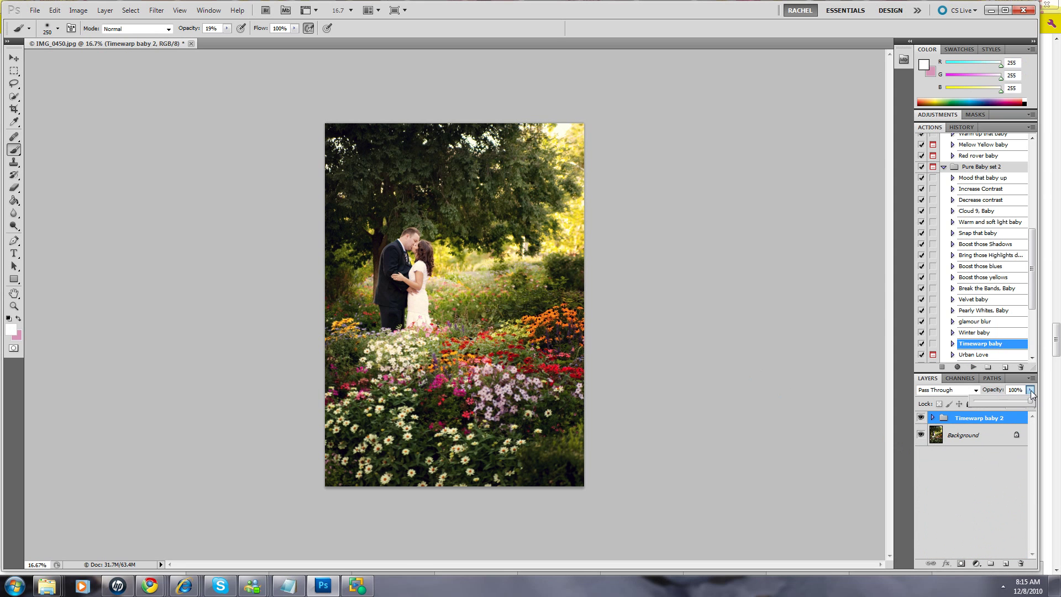
pyautogui.moveTo(1029, 403); pyautogui.dragTo(994, 404)
pyautogui.click(921, 418)
pyautogui.click(920, 419)
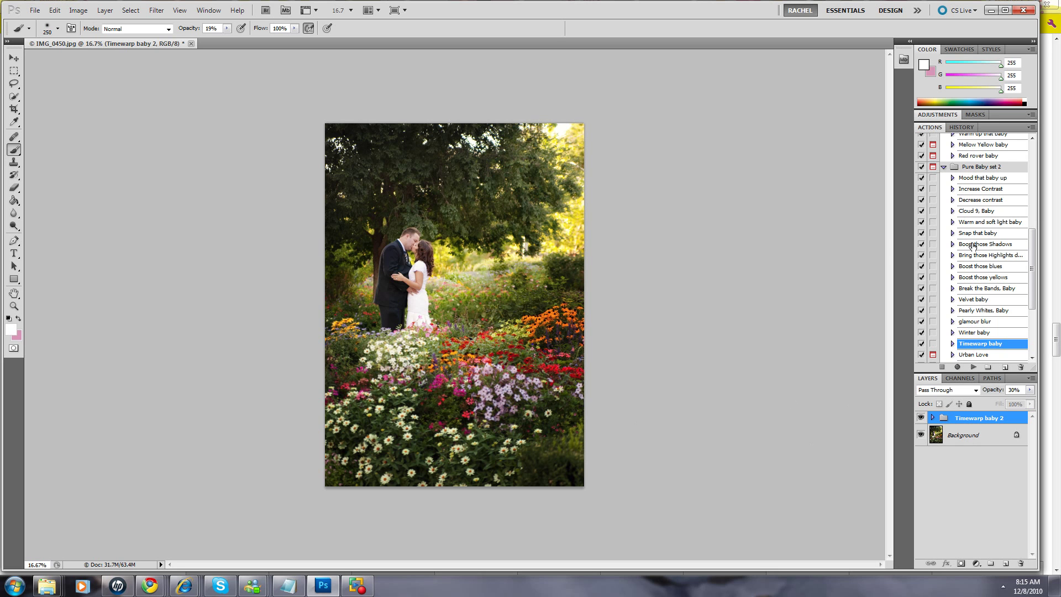
# Step: In History, view the IMG_0450.jpg original and the post crop state, then return to the final Master Opacity Change state
pyautogui.click(959, 129)
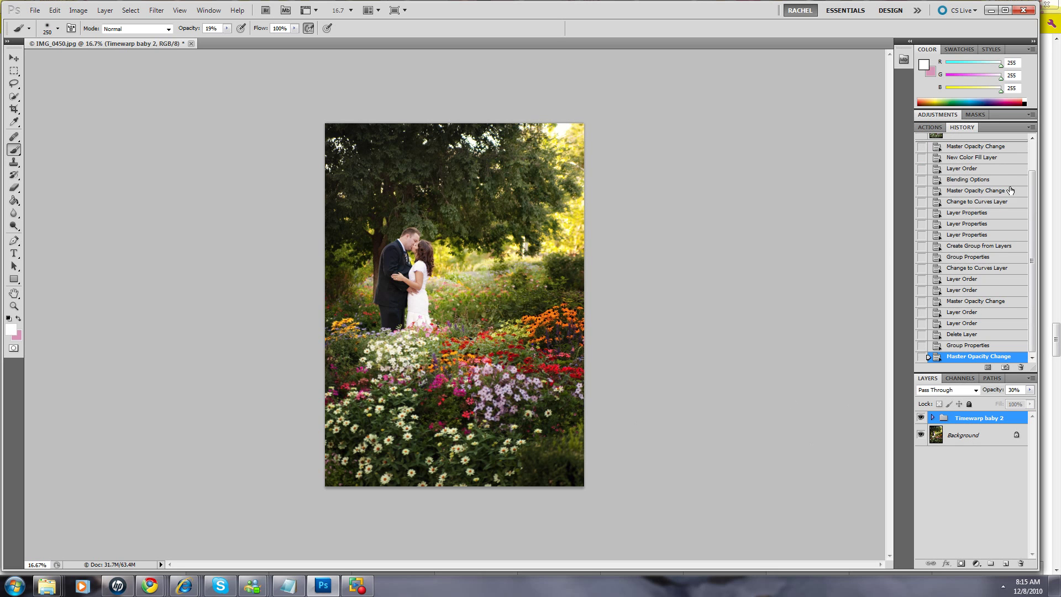
pyautogui.moveTo(1032, 190); pyautogui.dragTo(1037, 163)
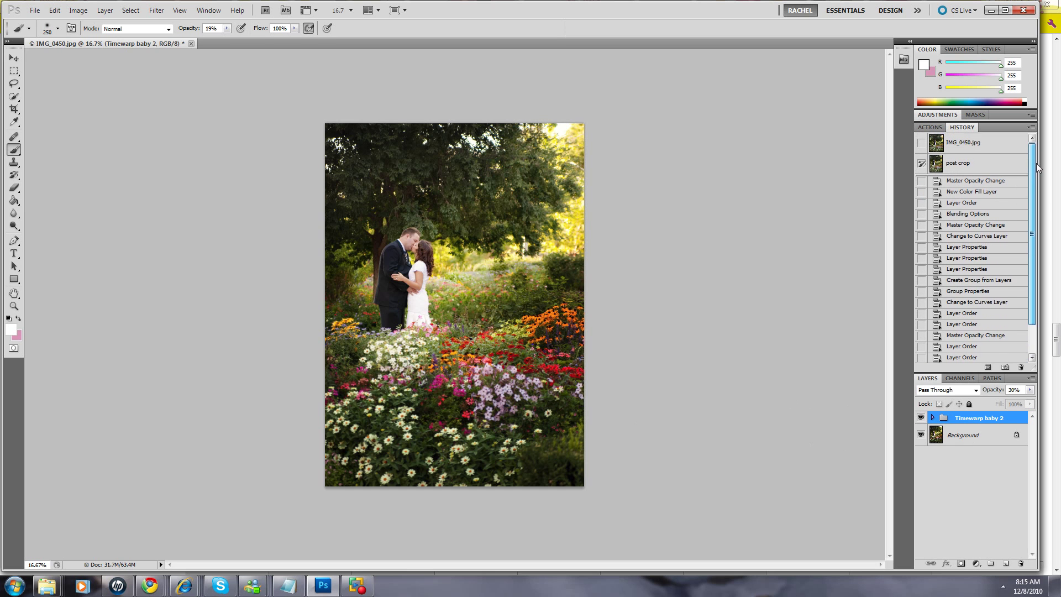
pyautogui.click(971, 147)
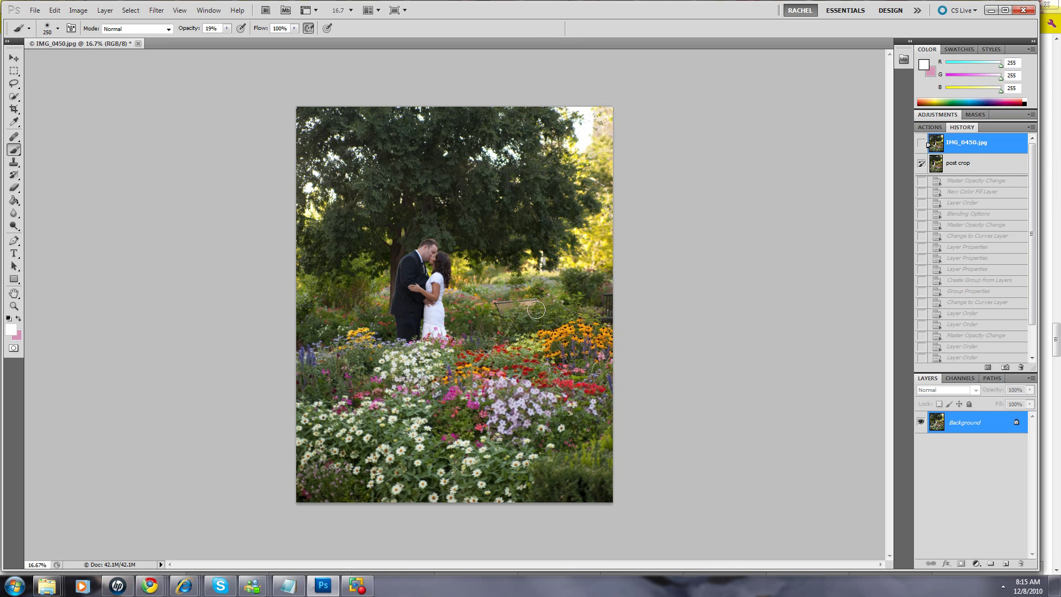
pyautogui.click(952, 162)
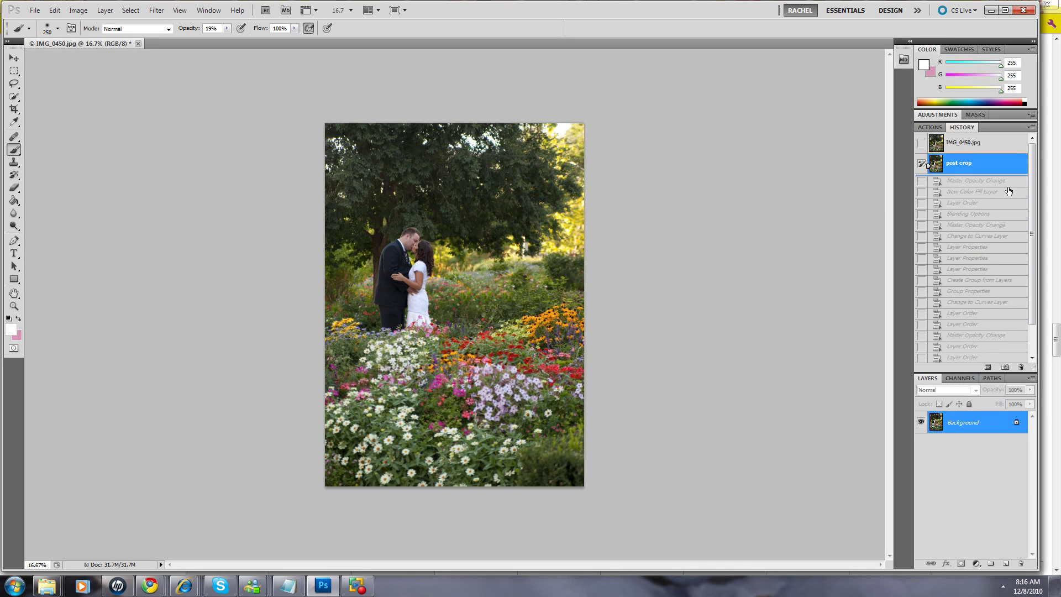
pyautogui.scroll(-1, 1032, 288)
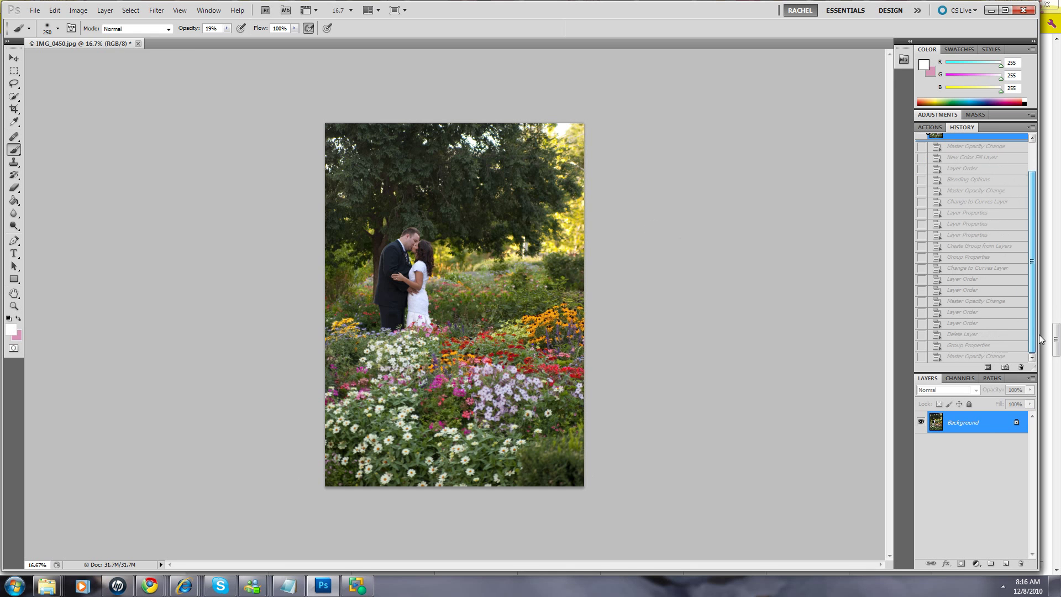
pyautogui.click(990, 358)
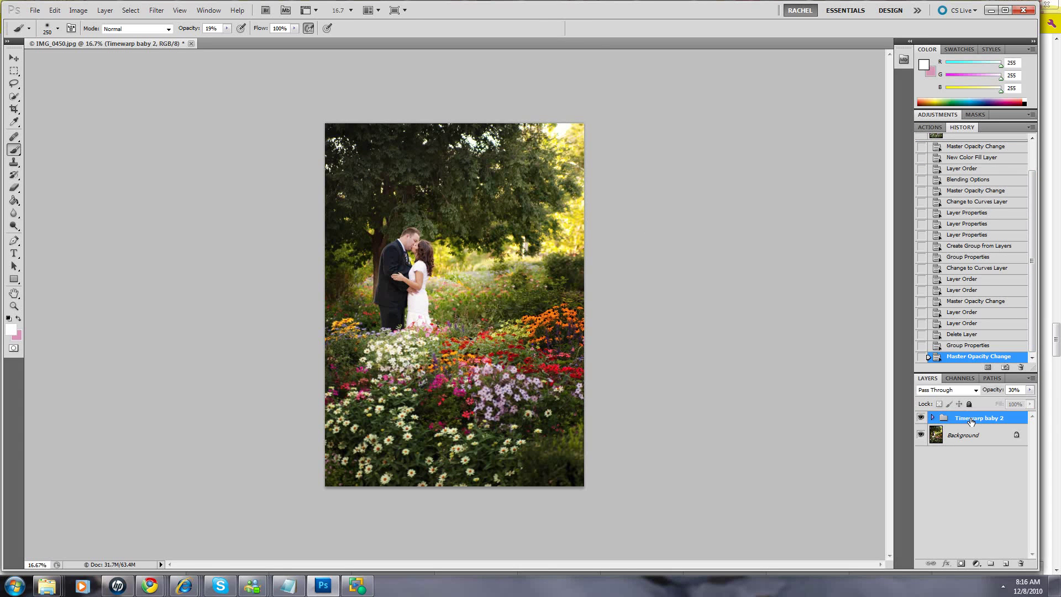
pyautogui.click(932, 418)
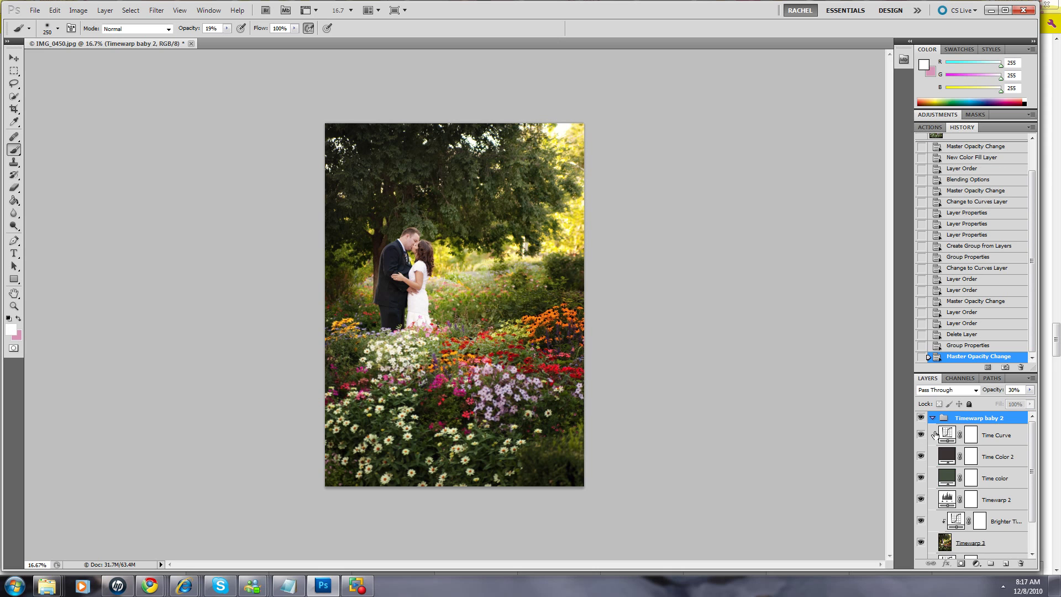
pyautogui.click(933, 418)
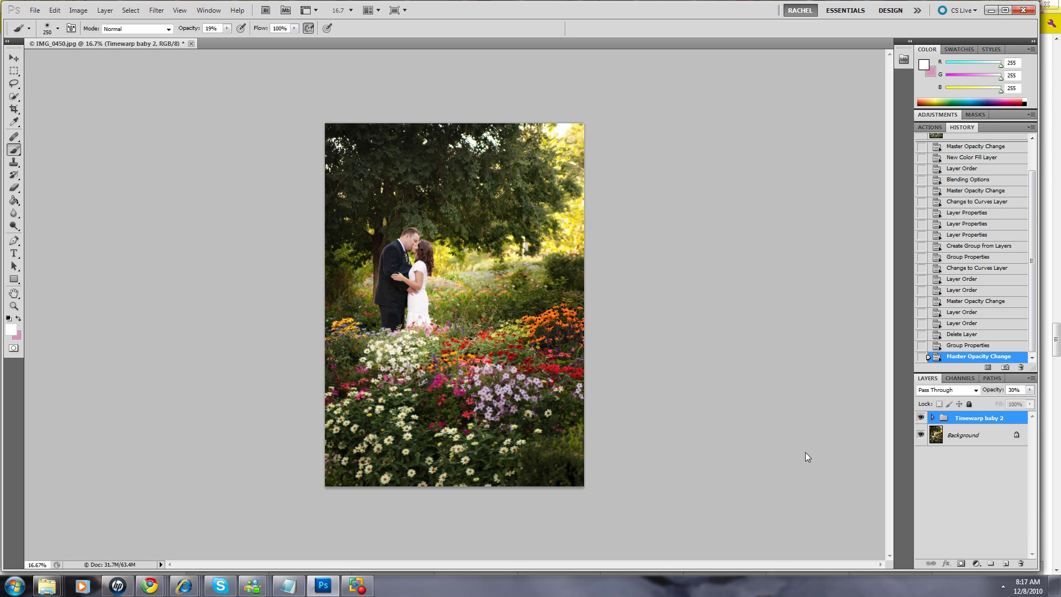